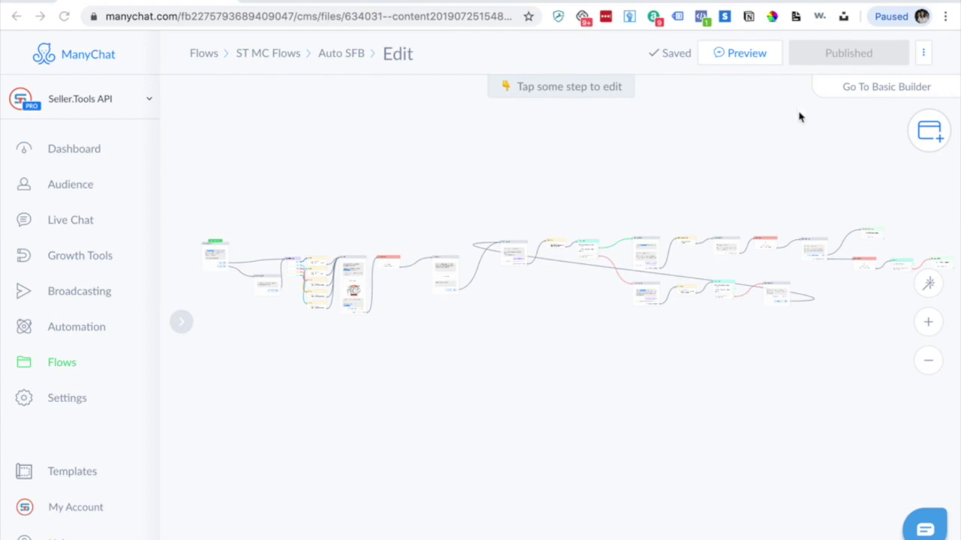
- Zoom the Auto SFB canvas in and pan to centre the Verify Order external request node
scroll(558, 172, "up", 1)
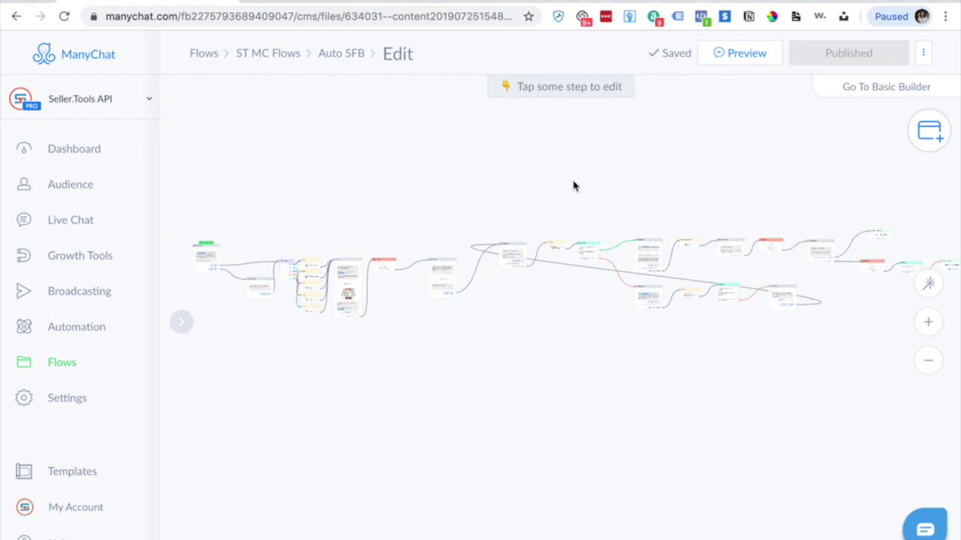
scroll(548, 253, "up", 5)
scroll(548, 254, "up", 2)
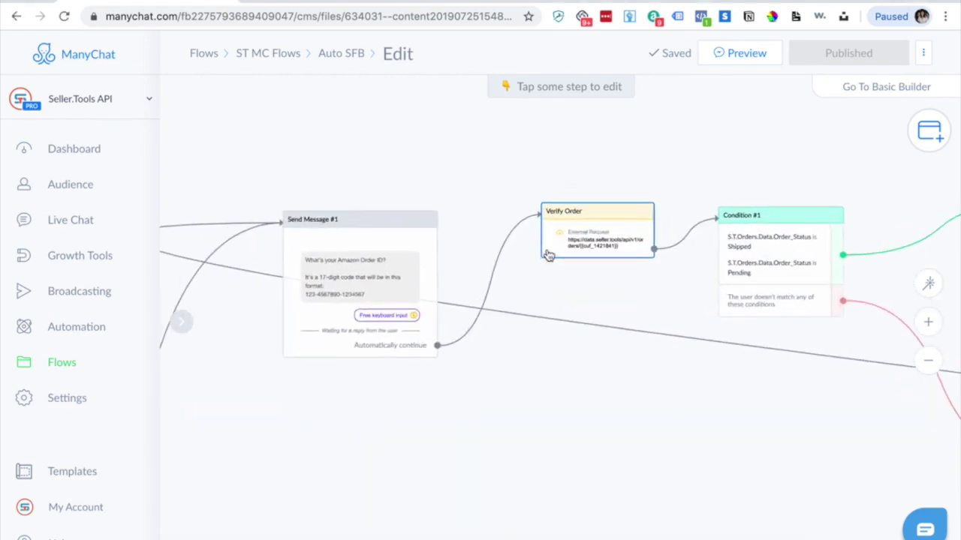
left_click_drag(686, 300, 643, 292)
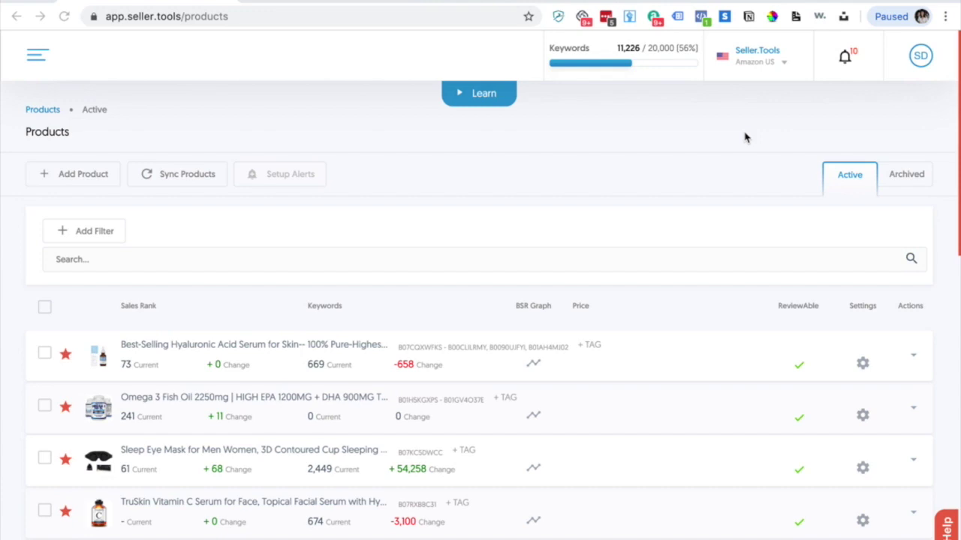
- Open Edit Credentials from the SD account menu to see the Amazon US credential and plan usage
scroll(532, 236, "up", 2)
left_click(923, 58)
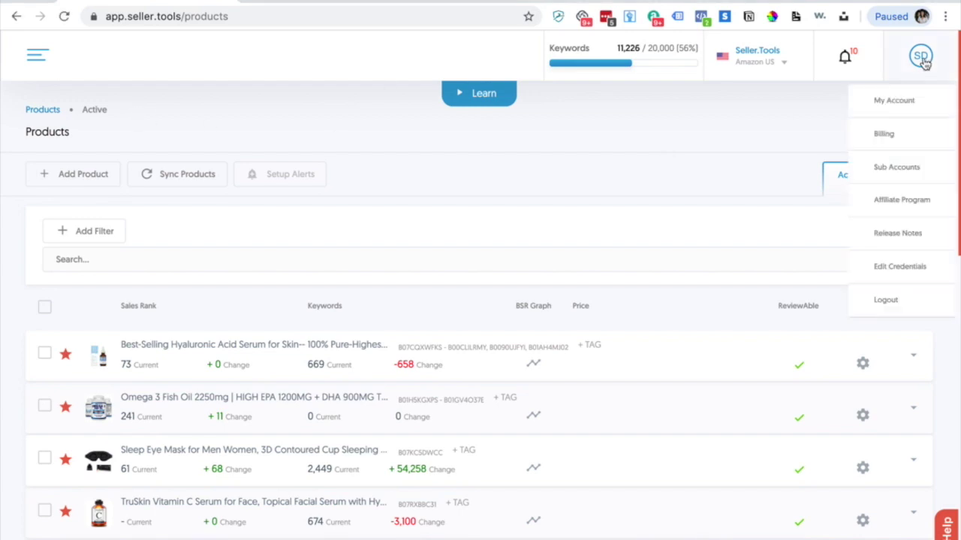
left_click(934, 270)
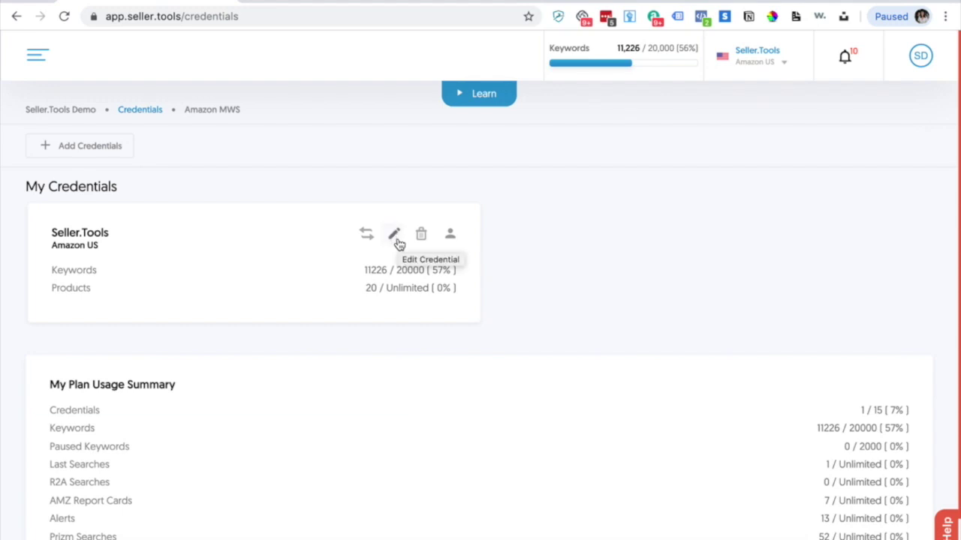
- Select the Seller.Tools credential's Live API key, then save and close the credential window
left_click(395, 235)
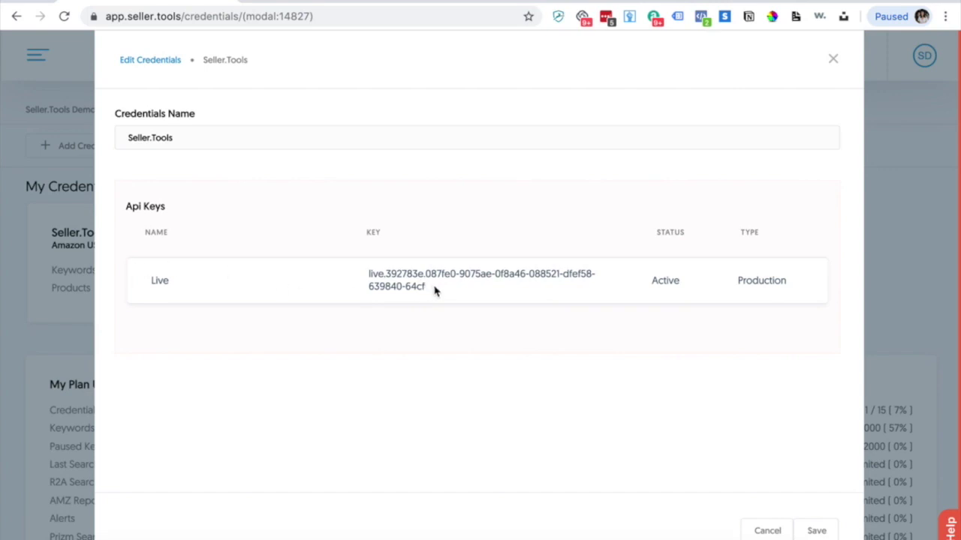
left_click_drag(435, 288, 367, 275)
key("ctrl+c")
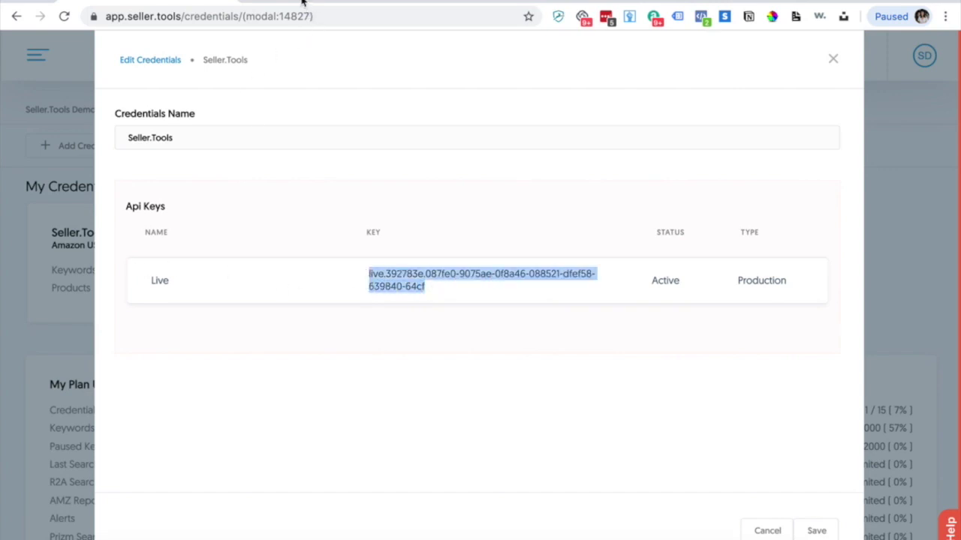
left_click(814, 492)
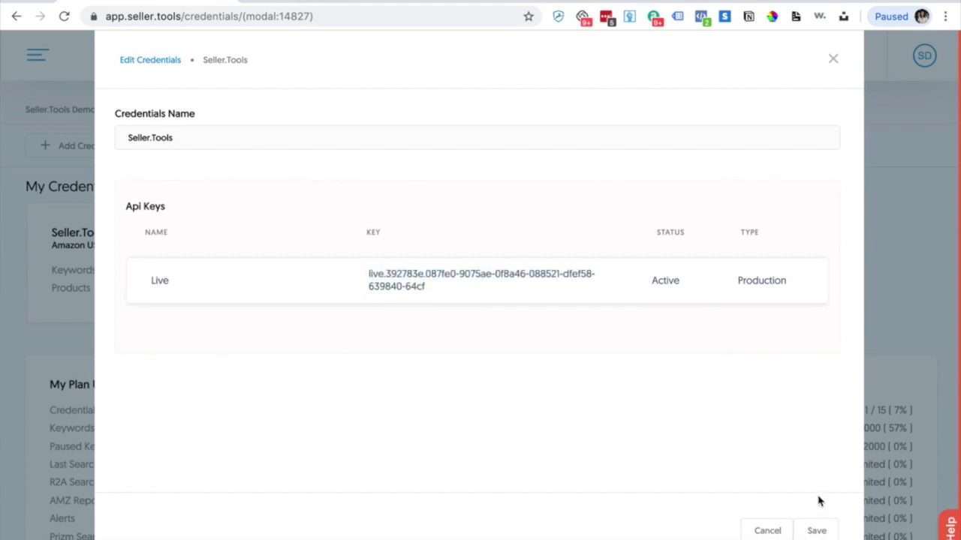
left_click(818, 530)
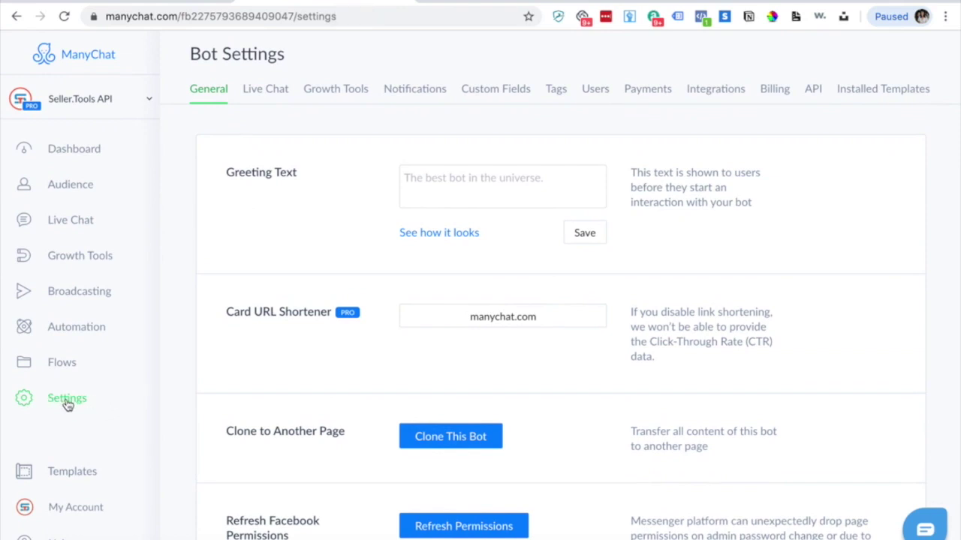
- Open the Custom Fields settings tab and scroll through the User Fields list
left_click(506, 89)
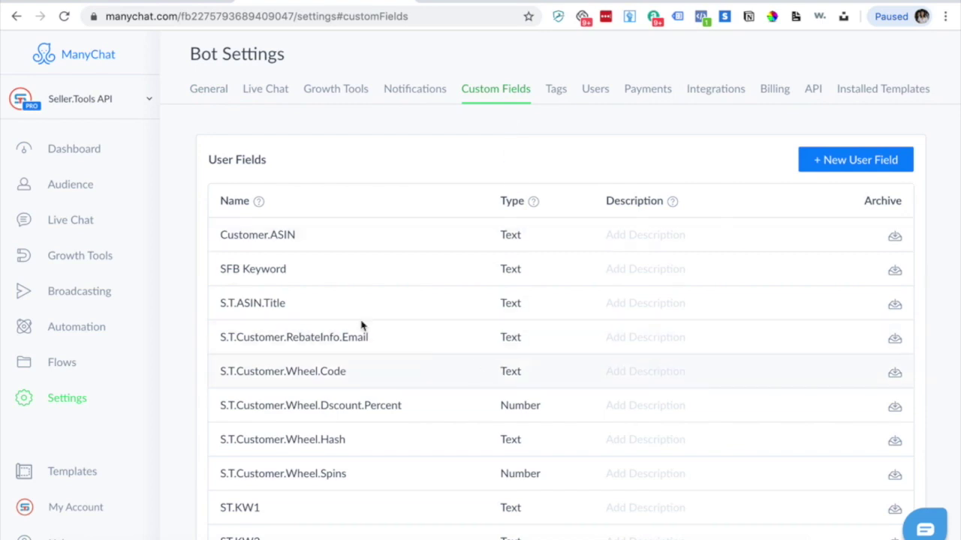
scroll(339, 296, "down", 15)
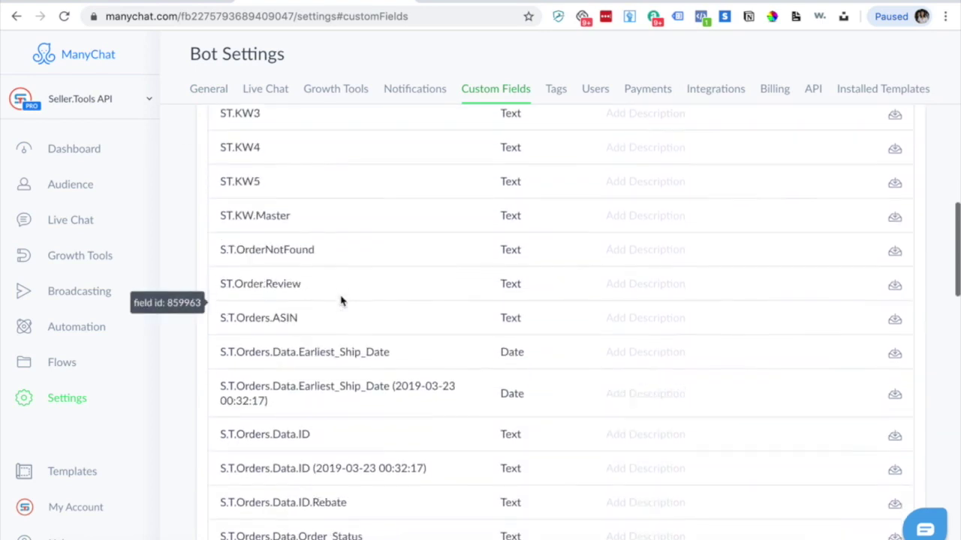
scroll(341, 301, "down", 10)
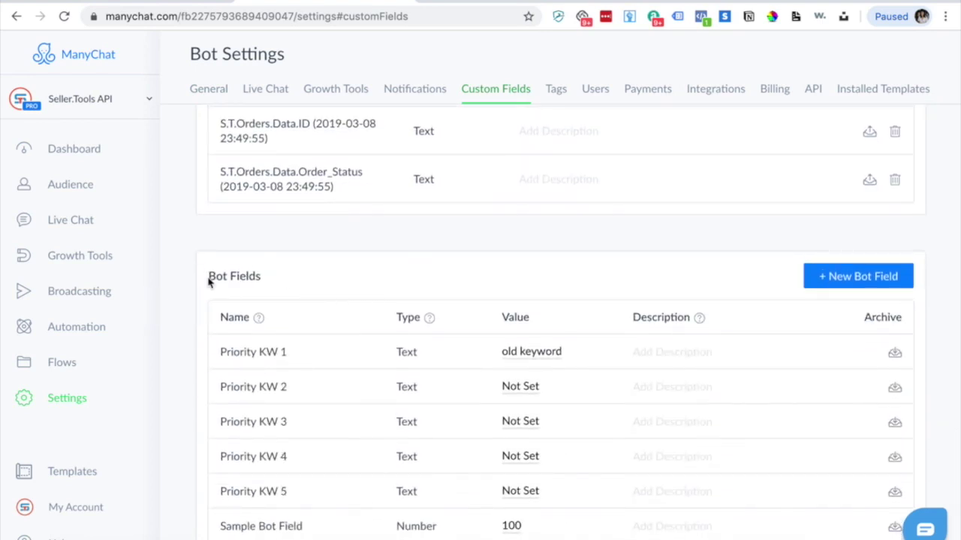
left_click_drag(208, 277, 292, 285)
left_click(258, 277)
left_click_drag(260, 278, 223, 278)
left_click(223, 279)
- Scroll down to the Bot Fields section and start a new bot field
scroll(315, 250, "up", 10)
scroll(315, 250, "up", 5)
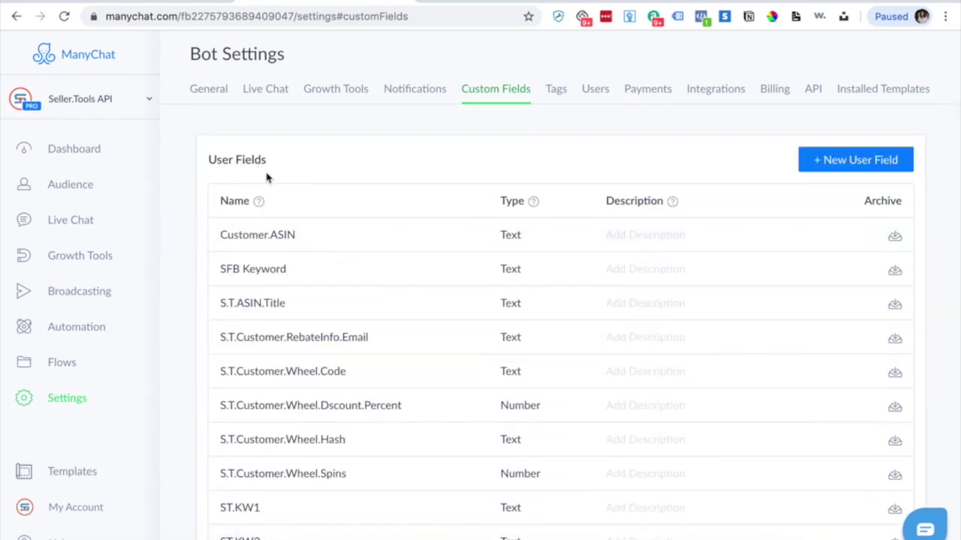
scroll(328, 259, "down", 15)
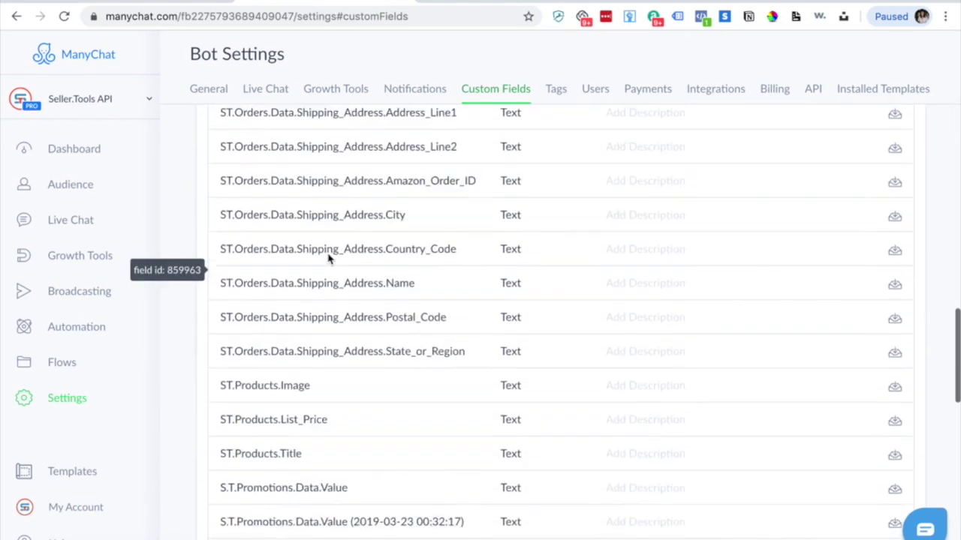
scroll(328, 259, "down", 4)
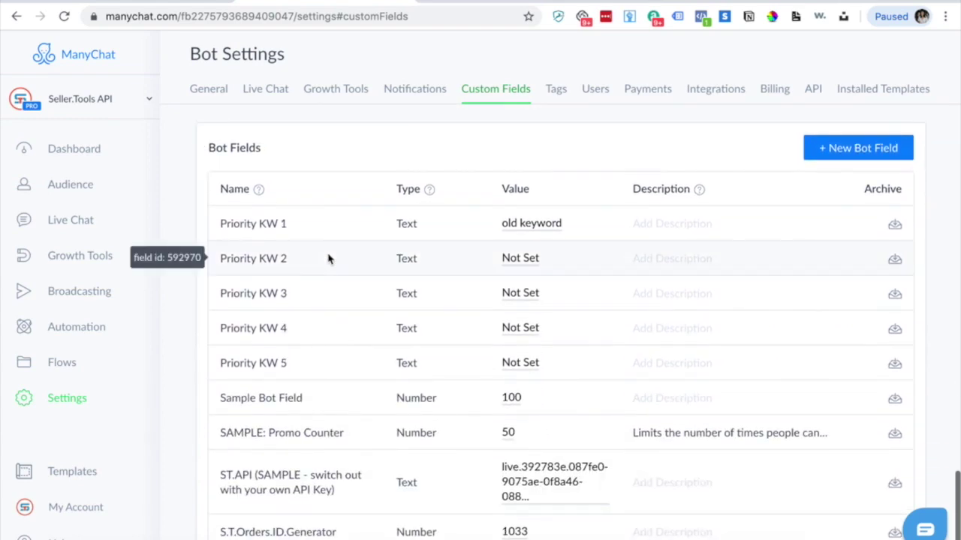
left_click(872, 147)
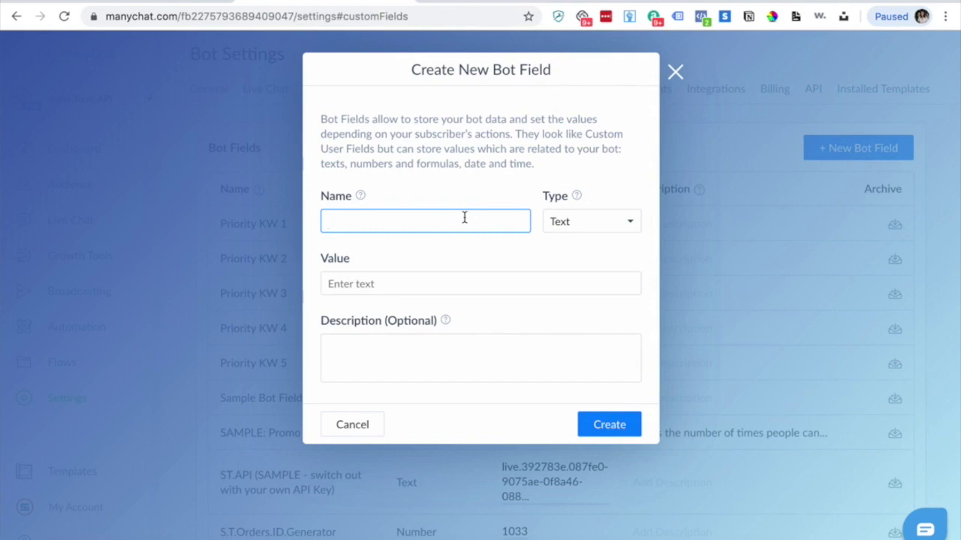
- Name the Text bot field 'Seller.Tools API Key - Test' and paste the API key as its value
type("Seller.Tools API Ke")
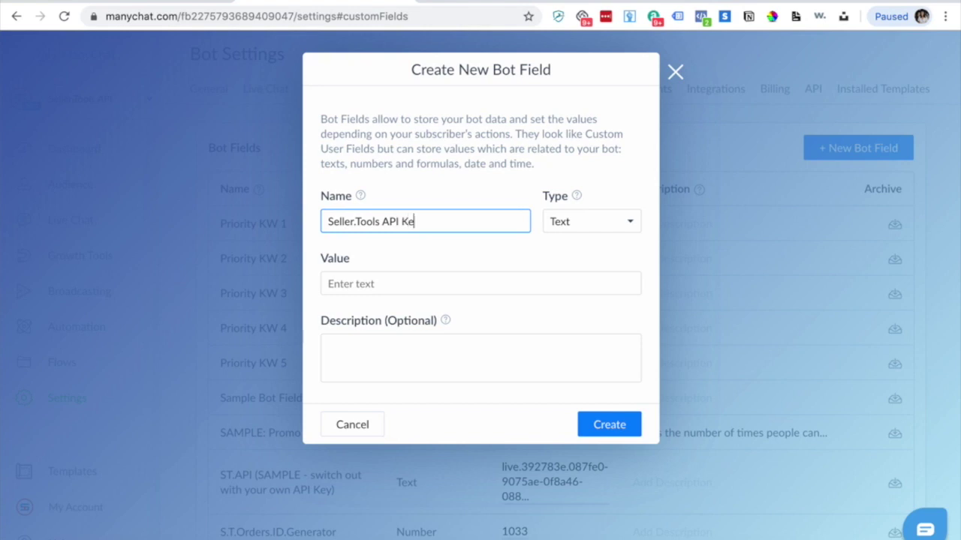
type("y - Test")
left_click(372, 286)
key("ctrl+v")
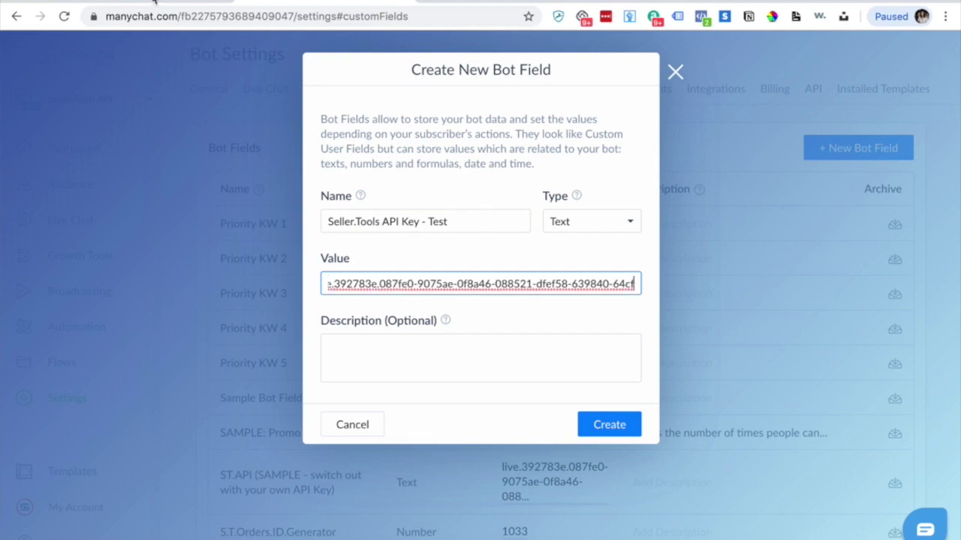
- Check the pasted value against the Seller.Tools credential's live key, then create the bot field
key("ctrl+Tab")
left_click(396, 235)
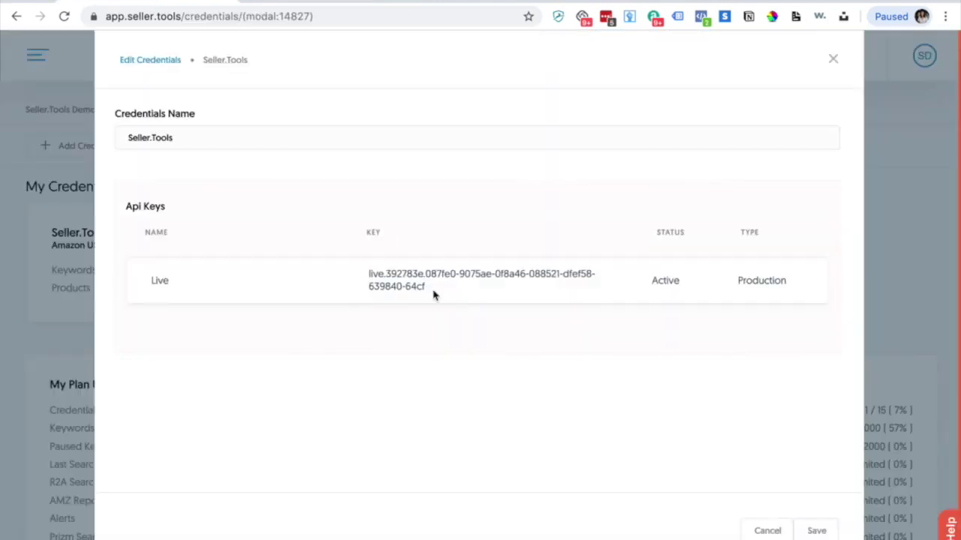
left_click_drag(450, 297, 362, 283)
key("ctrl+Tab")
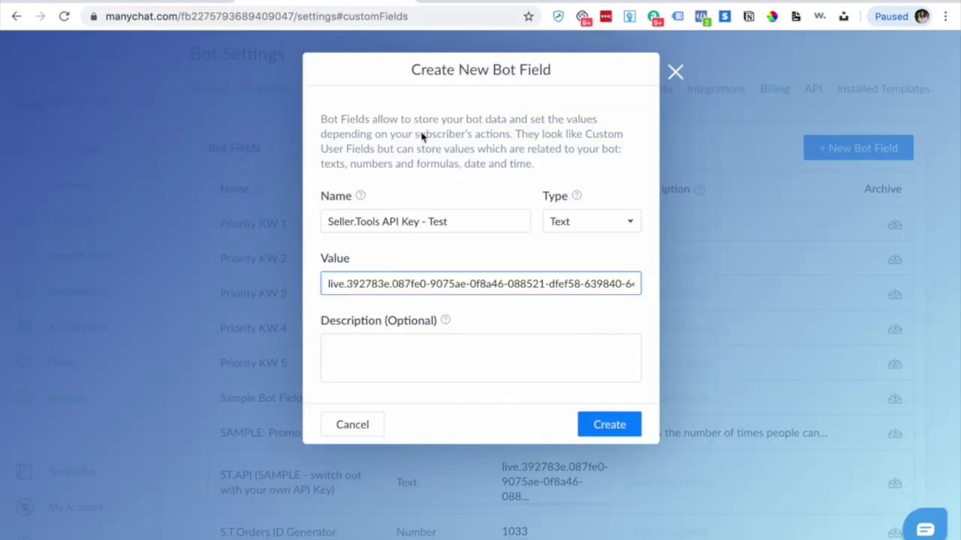
double_click(363, 283)
left_click(363, 283)
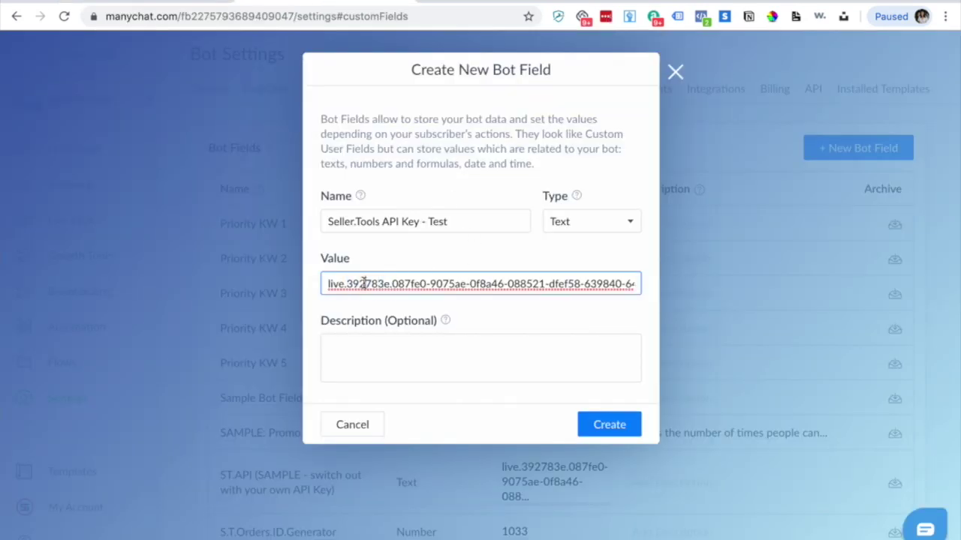
left_click(617, 432)
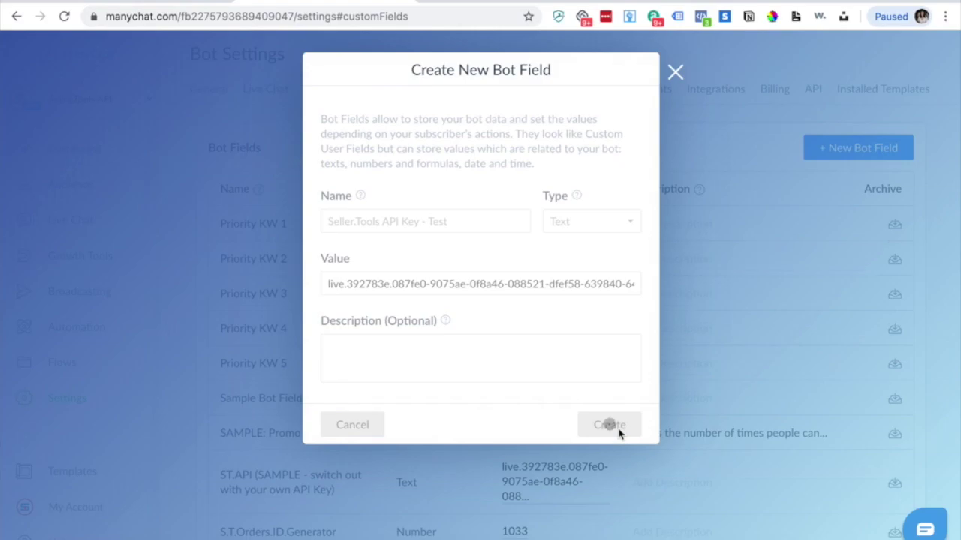
scroll(619, 433, "down", 1)
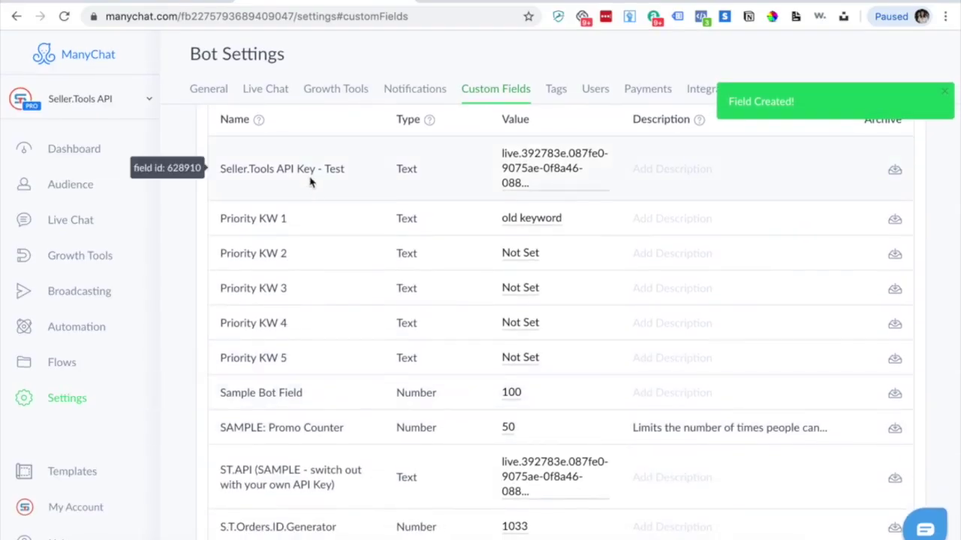
scroll(310, 187, "up", 1)
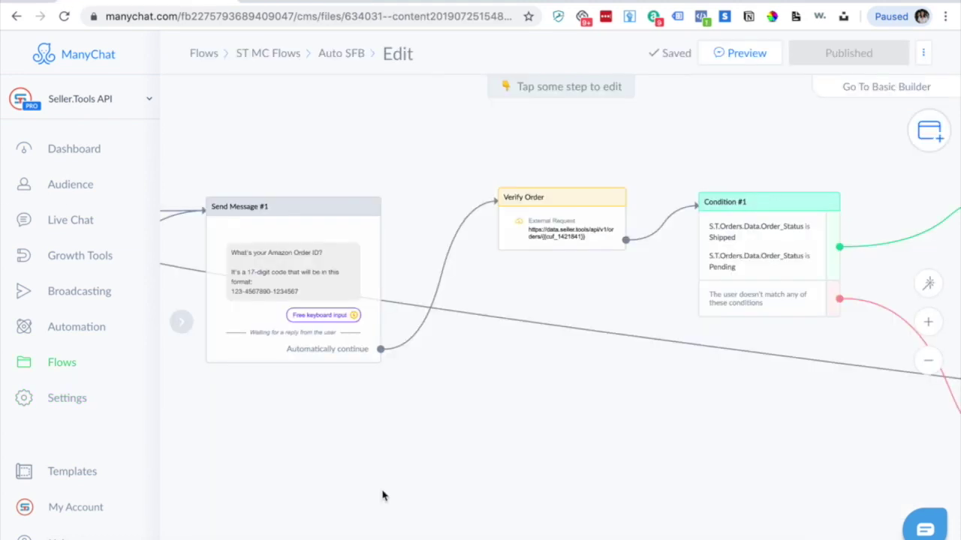
- Centre the Verify Order step on the canvas and open its editor in the sidebar
left_click_drag(553, 482, 514, 472)
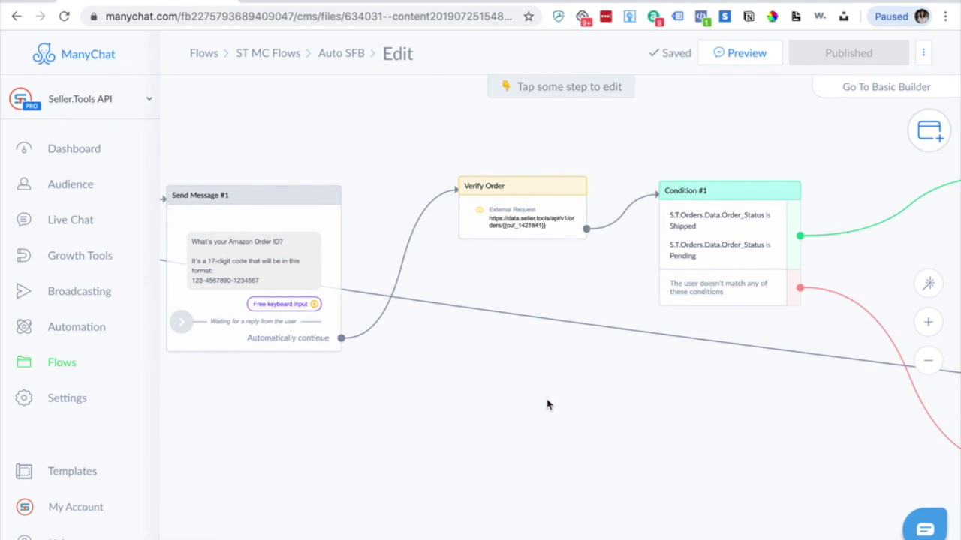
mouse_move(487, 209)
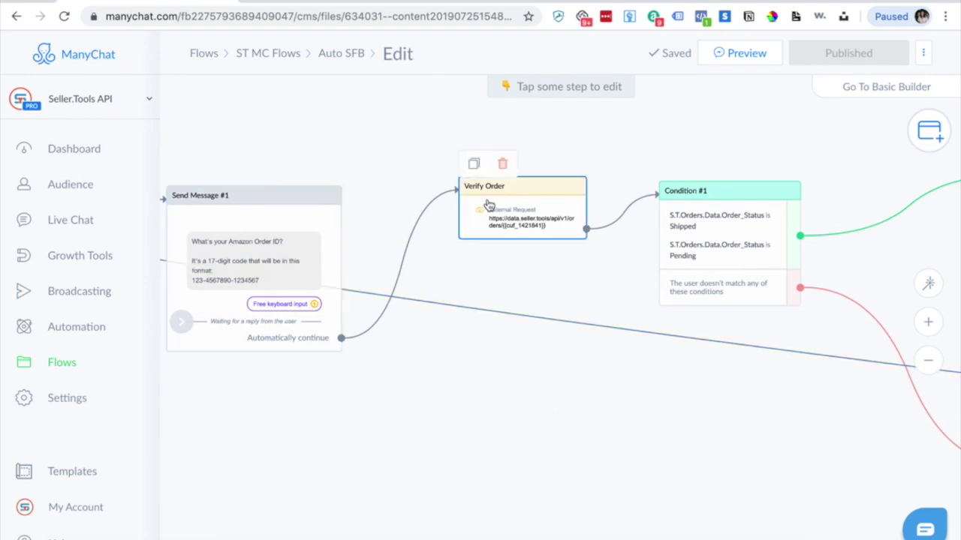
left_click(549, 212)
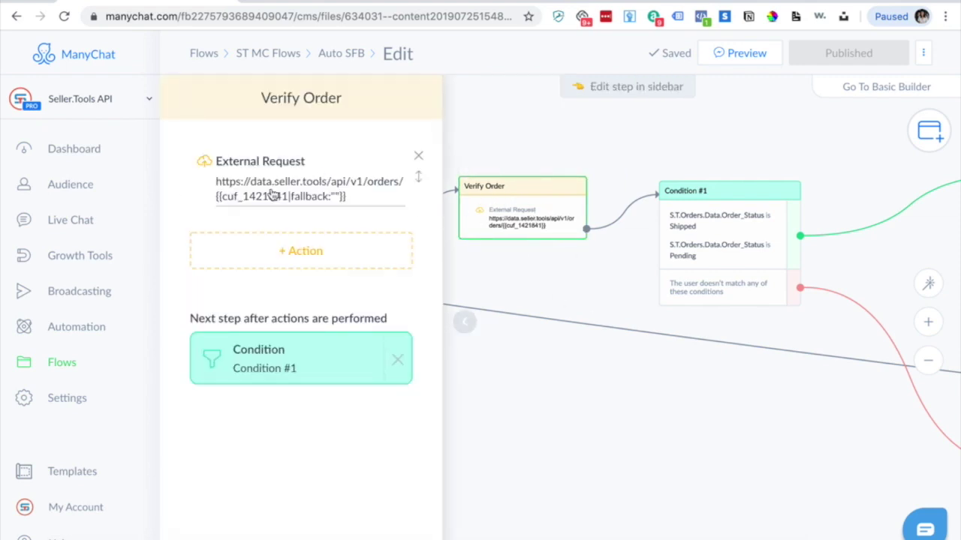
- Open the Verify Order external request and inspect the order-ID variable in its URL
left_click(337, 192)
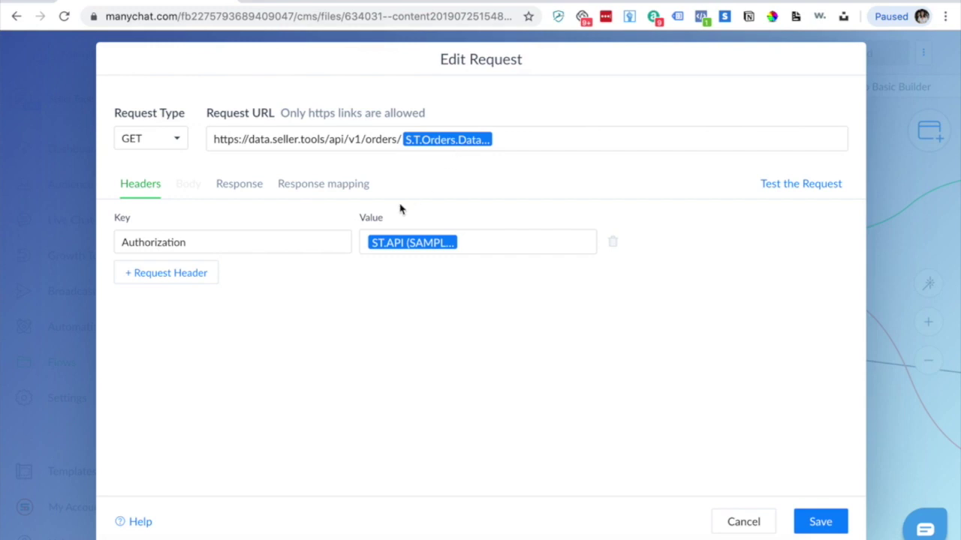
left_click(474, 142)
left_click_drag(368, 116, 472, 116)
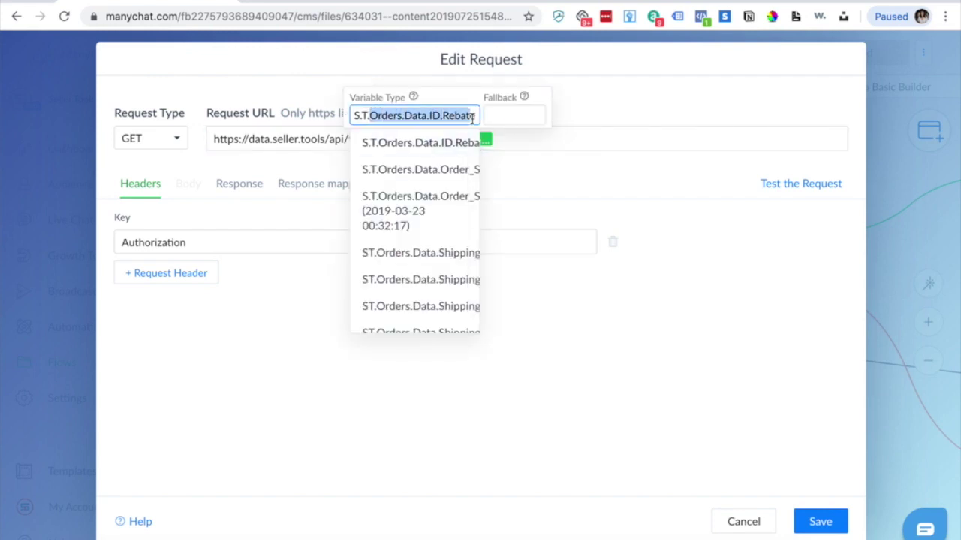
left_click(567, 181)
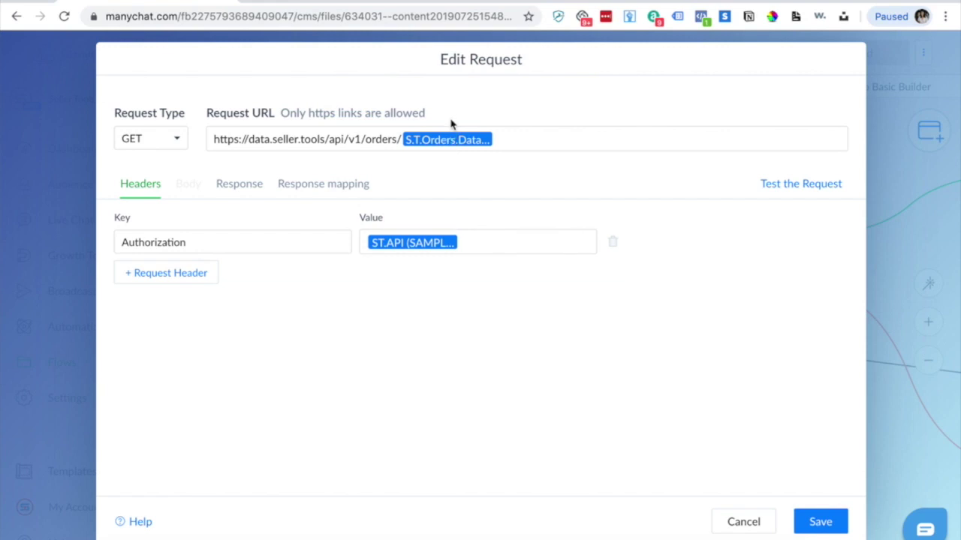
left_click(449, 142)
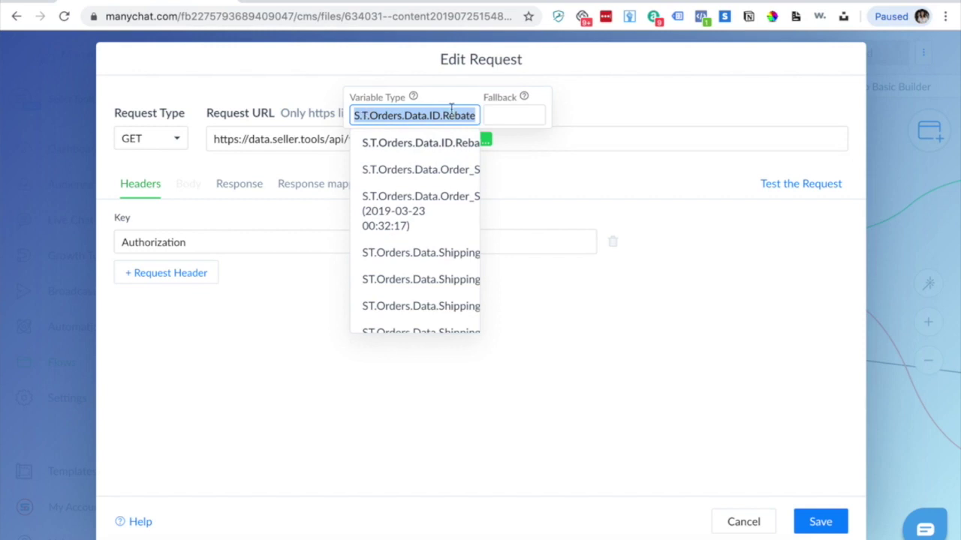
left_click(540, 165)
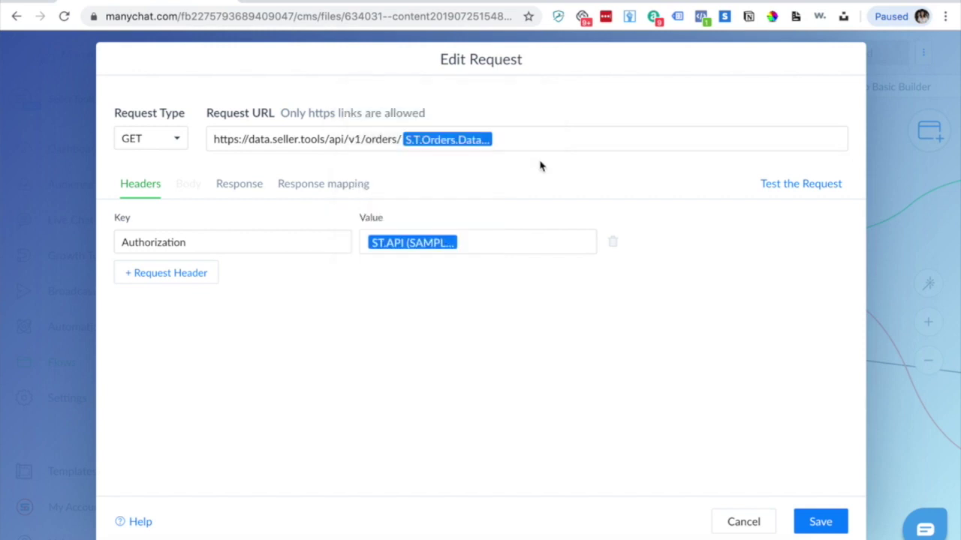
- Keep ST.API as the Authorization header value, save the request and collapse the sidebar
left_click(398, 244)
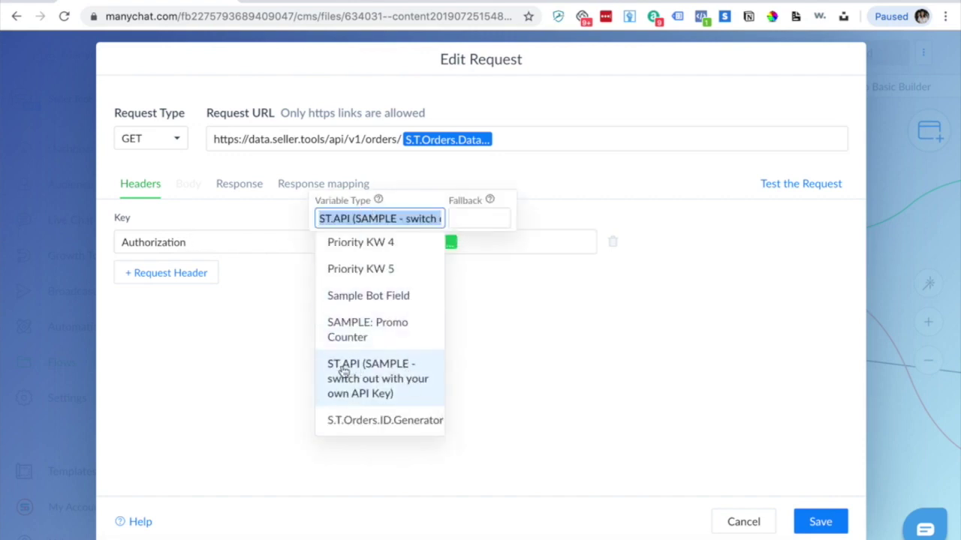
left_click(390, 375)
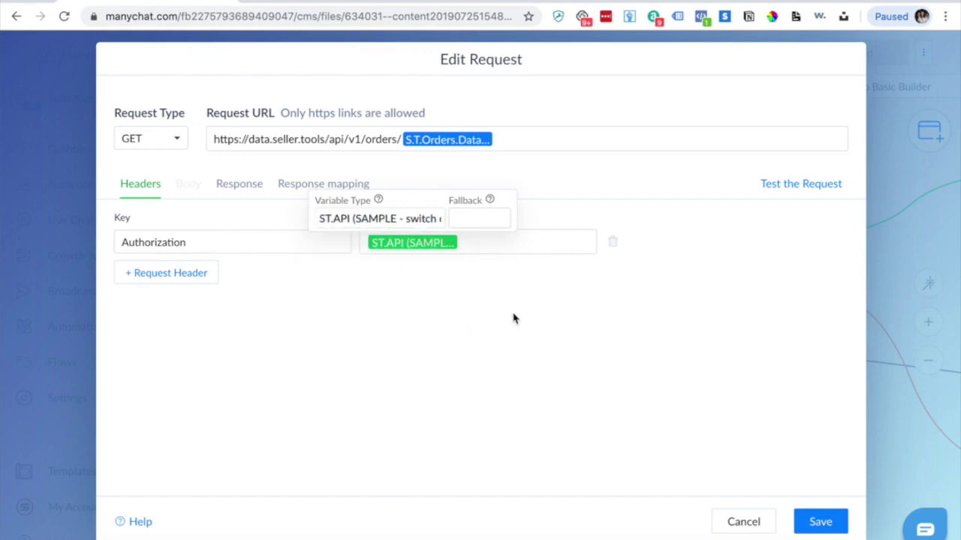
left_click(833, 524)
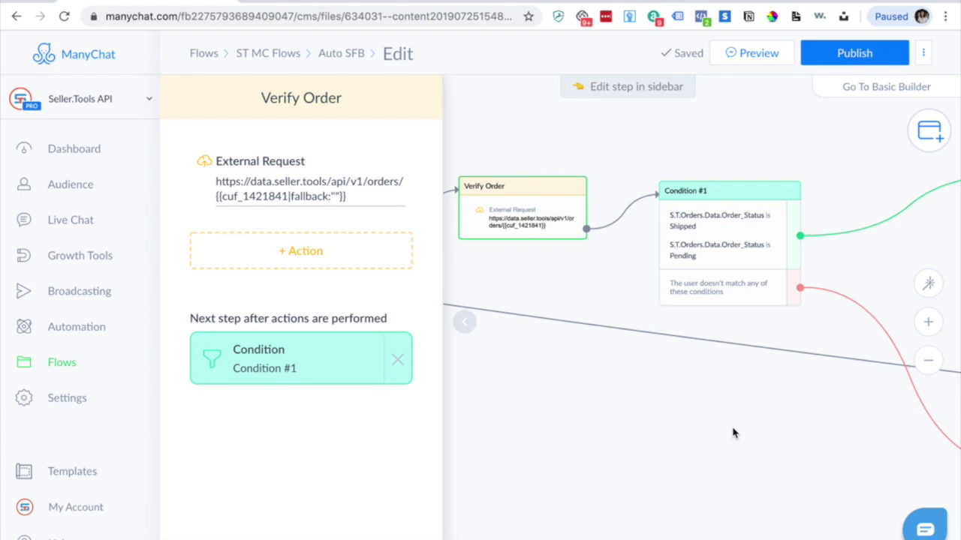
left_click(466, 323)
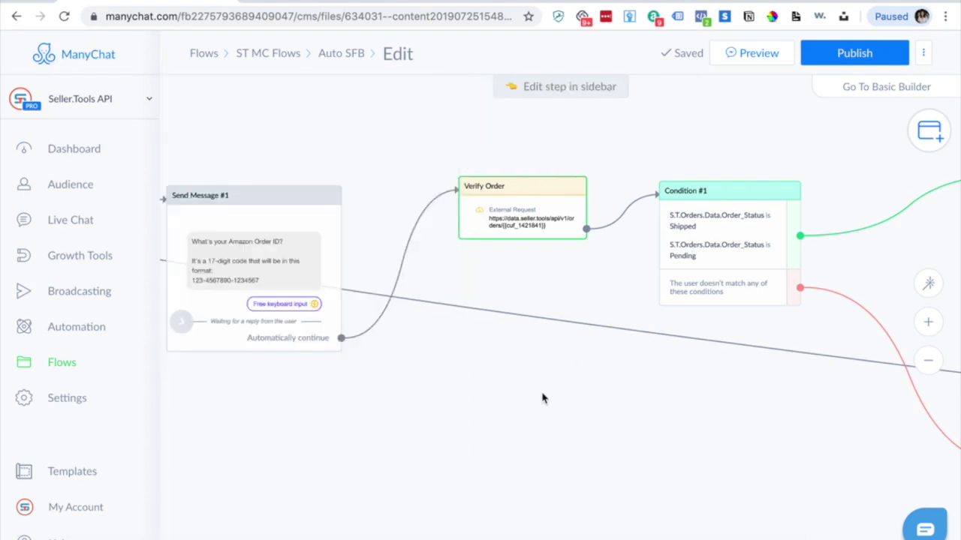
scroll(544, 398, "down", 2)
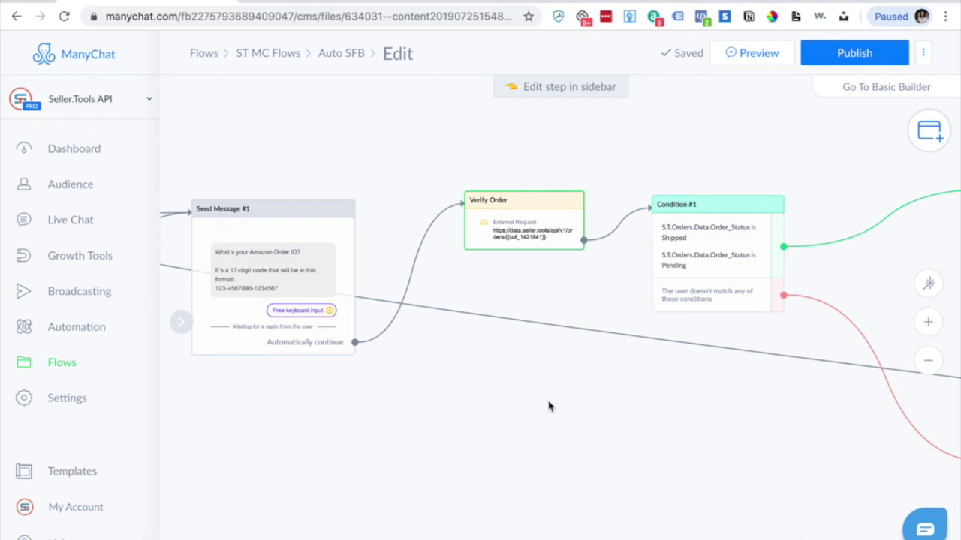
left_click(326, 6)
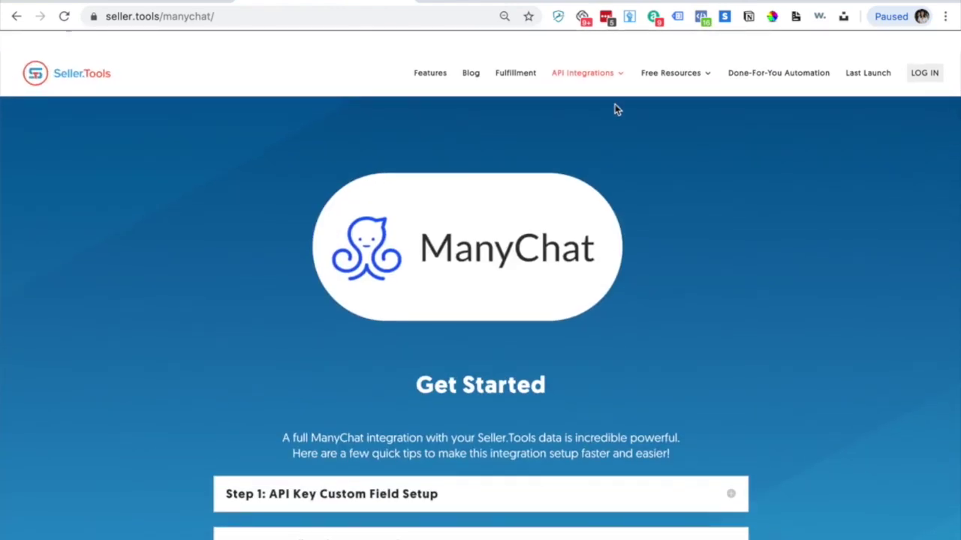
- Scroll through the ManyChat flow templates list on seller.tools/manychat
mouse_move(616, 78)
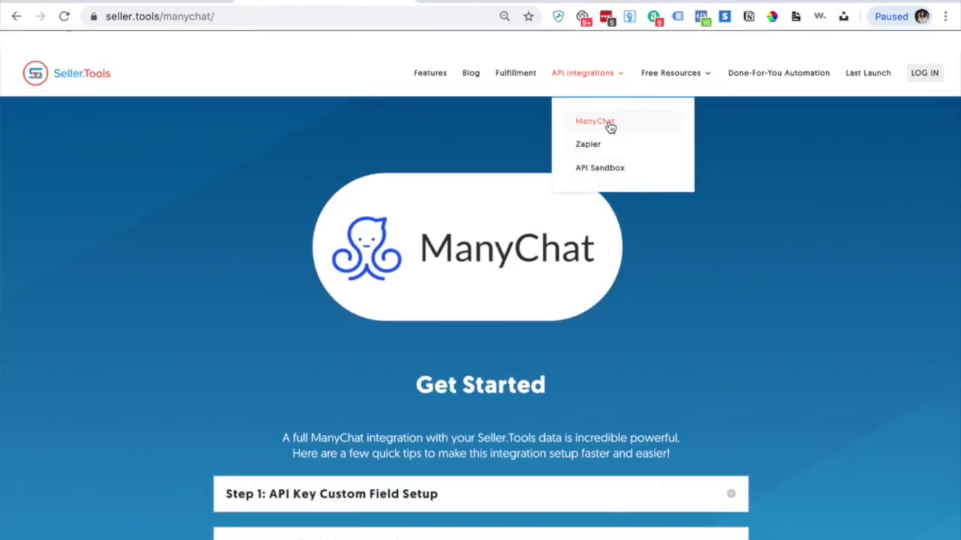
scroll(605, 394, "down", 8)
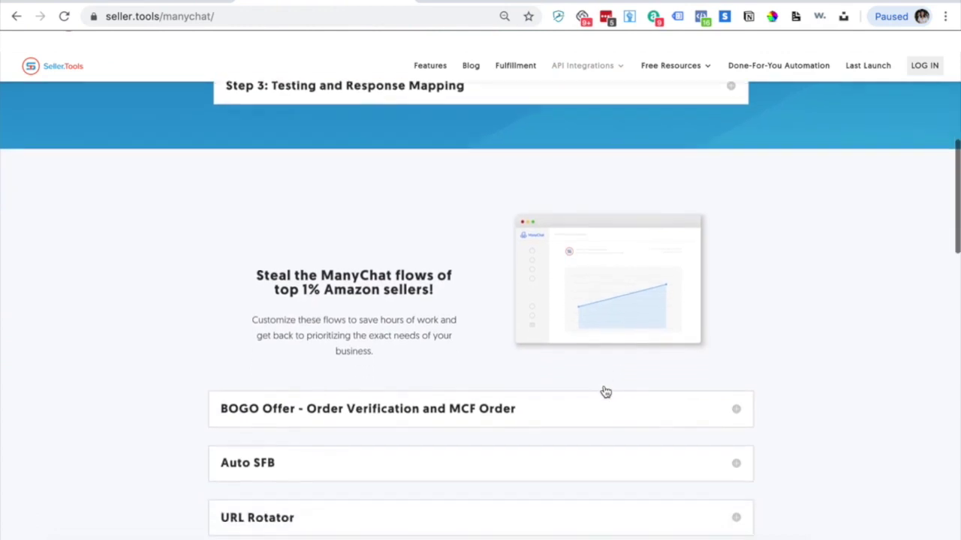
scroll(805, 397, "down", 2)
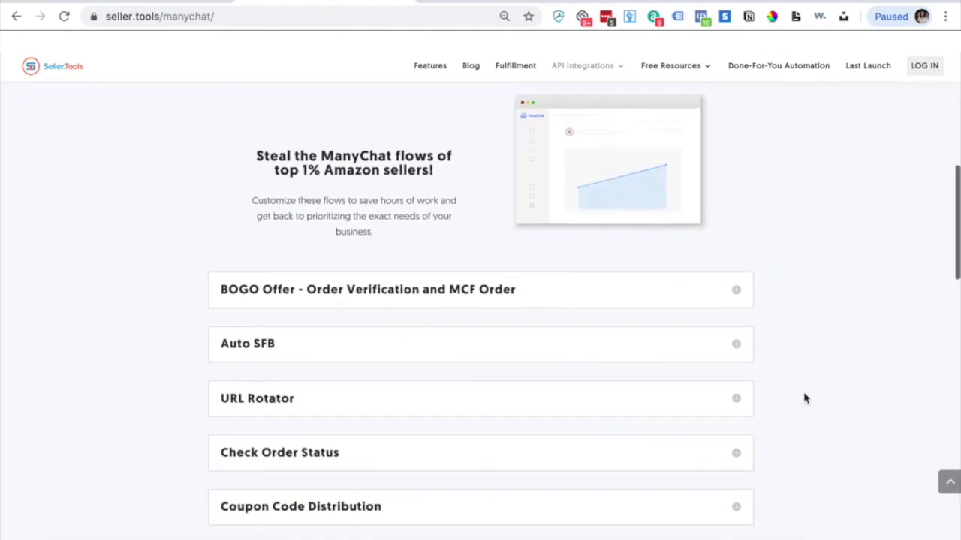
scroll(804, 398, "down", 8)
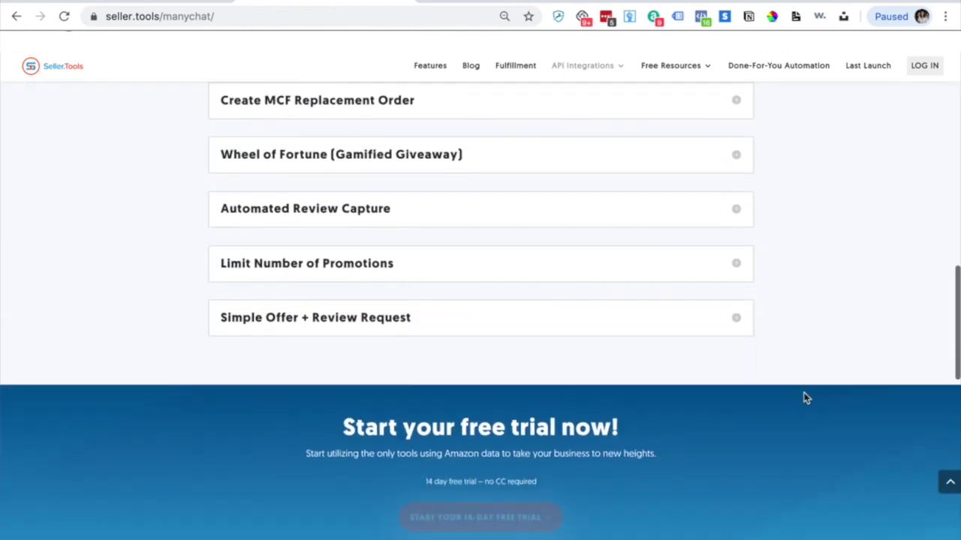
scroll(804, 398, "down", 3)
scroll(804, 398, "up", 9)
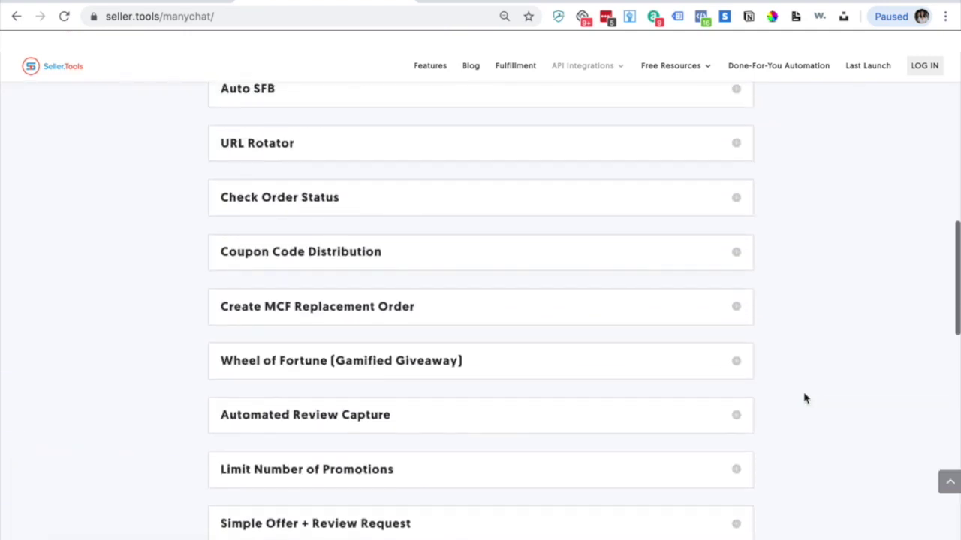
scroll(805, 398, "up", 3)
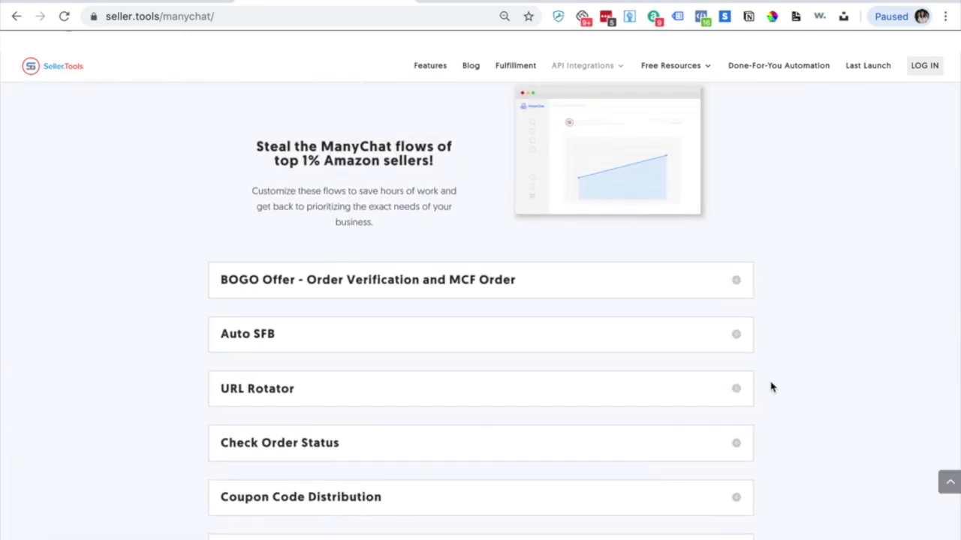
- Expand the Auto SFB, BOGO Offer and URL Rotator template cards to view their details
left_click(650, 345)
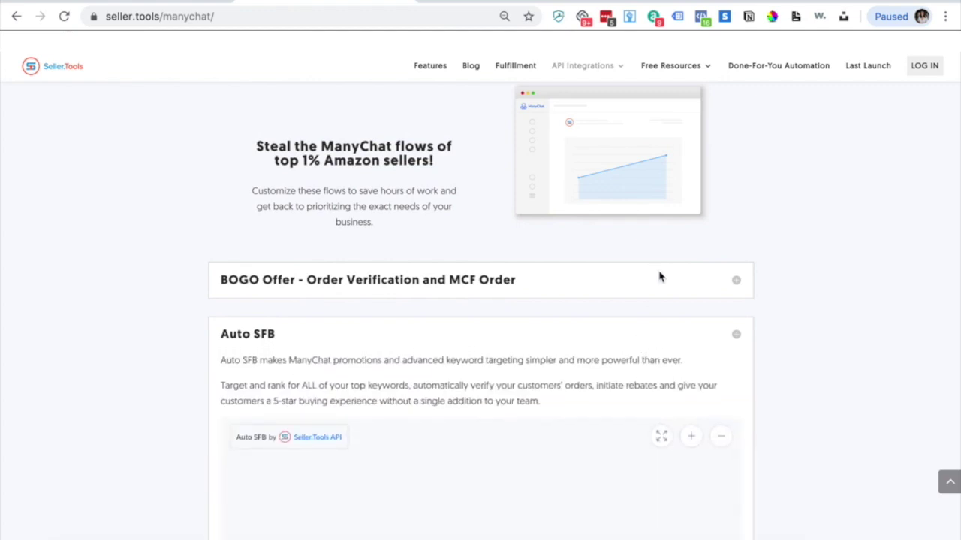
left_click(648, 287)
scroll(803, 371, "down", 2)
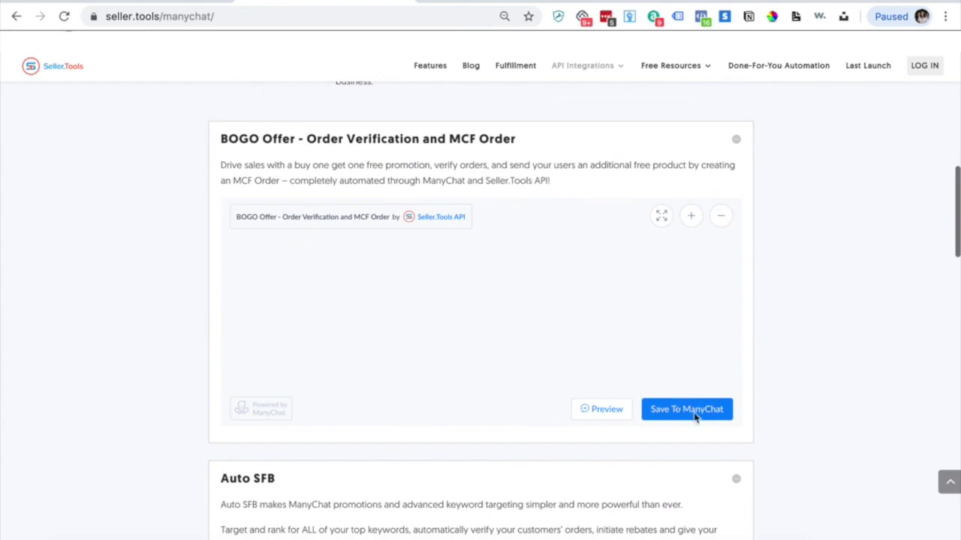
left_click(682, 491)
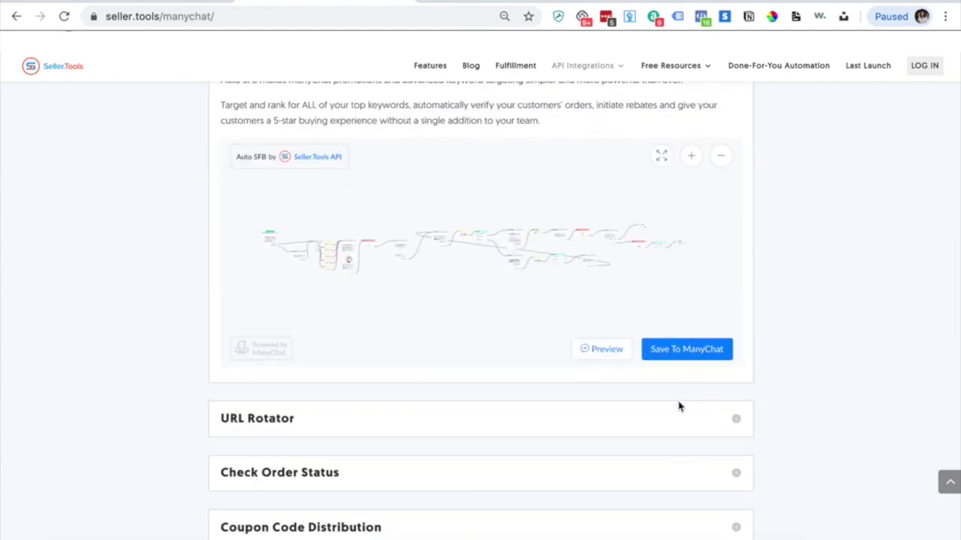
left_click(651, 428)
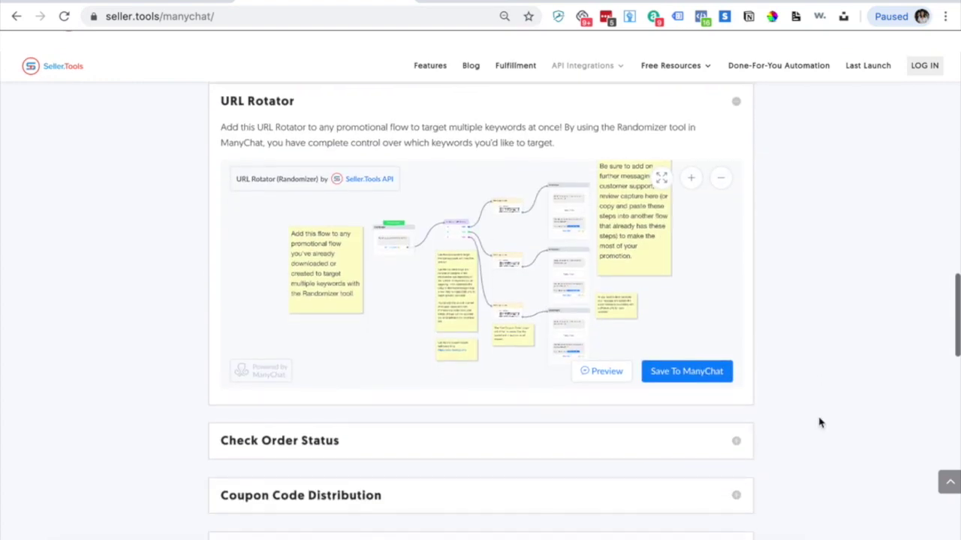
left_click(598, 105)
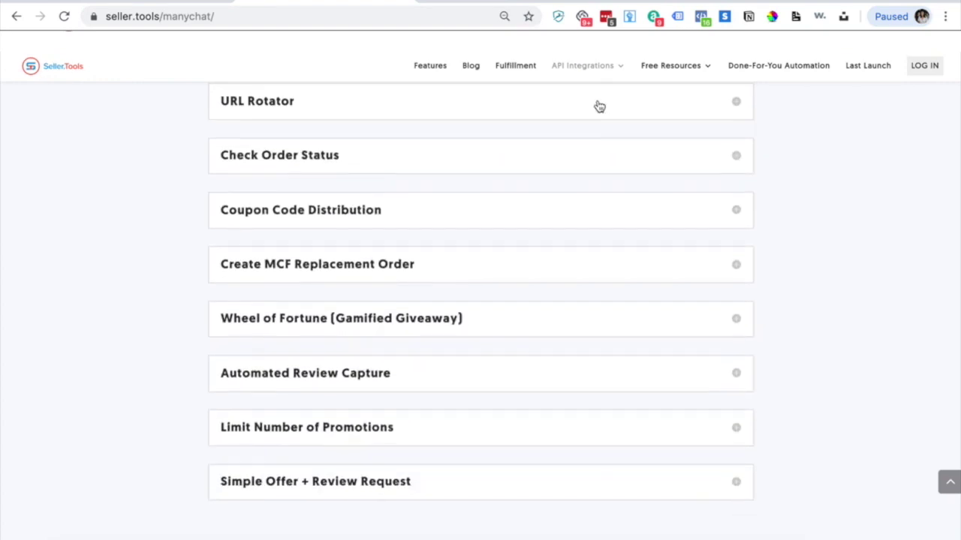
scroll(593, 155, "up", 4)
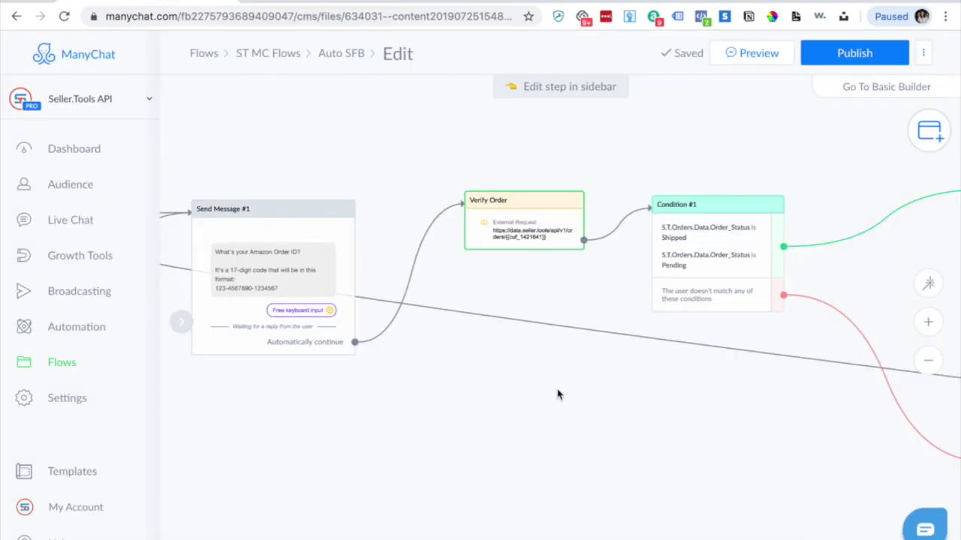
- Select Condition #1, then open the Verify Order step's external request settings
left_click_drag(681, 440, 674, 436)
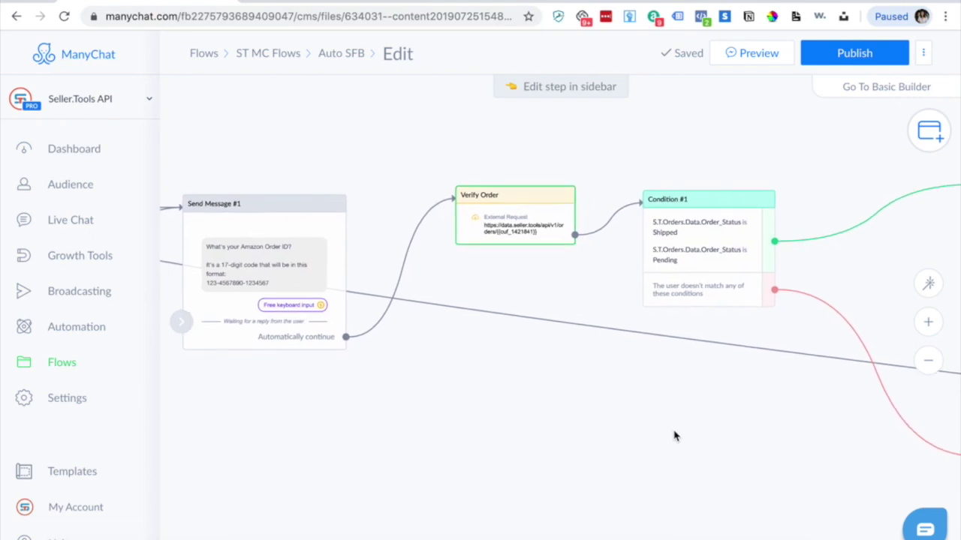
left_click(653, 263)
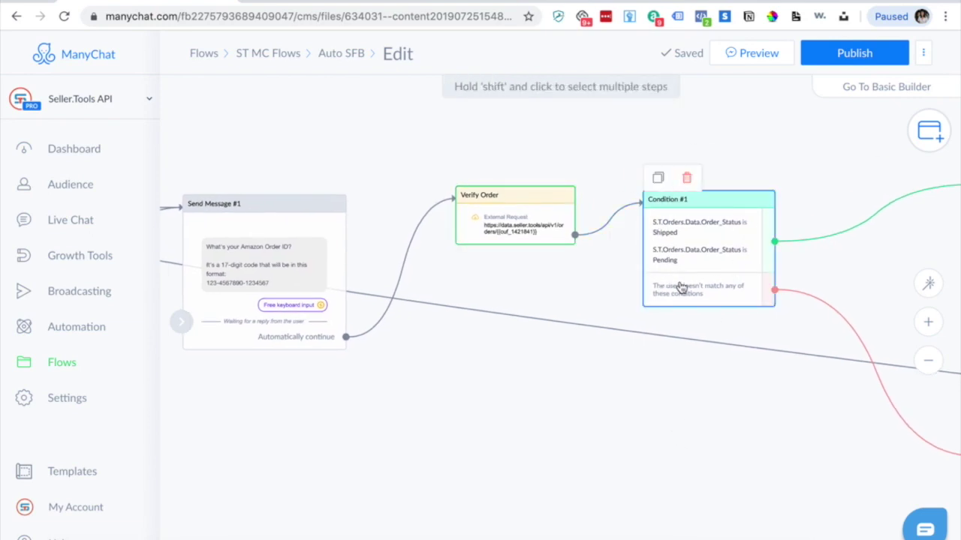
left_click(519, 216)
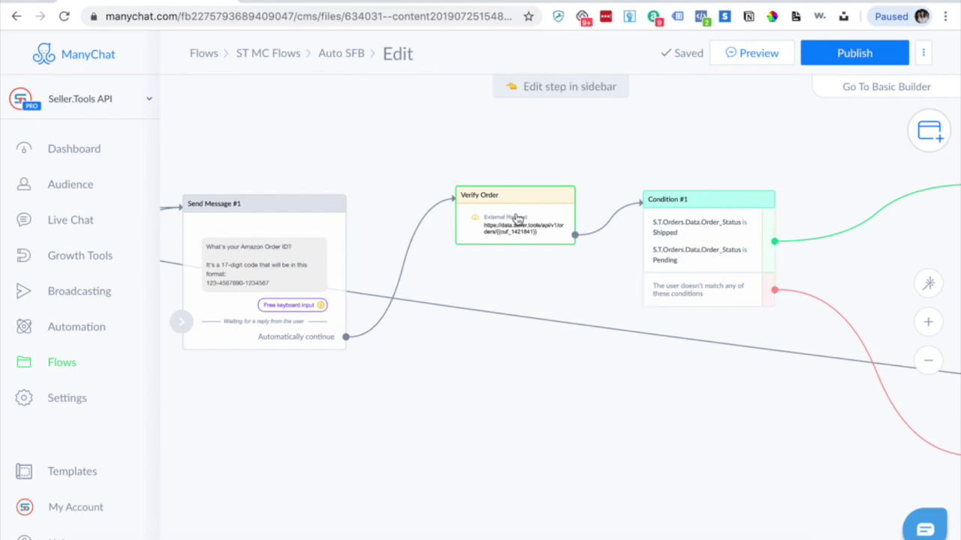
left_click(518, 218)
left_click(264, 191)
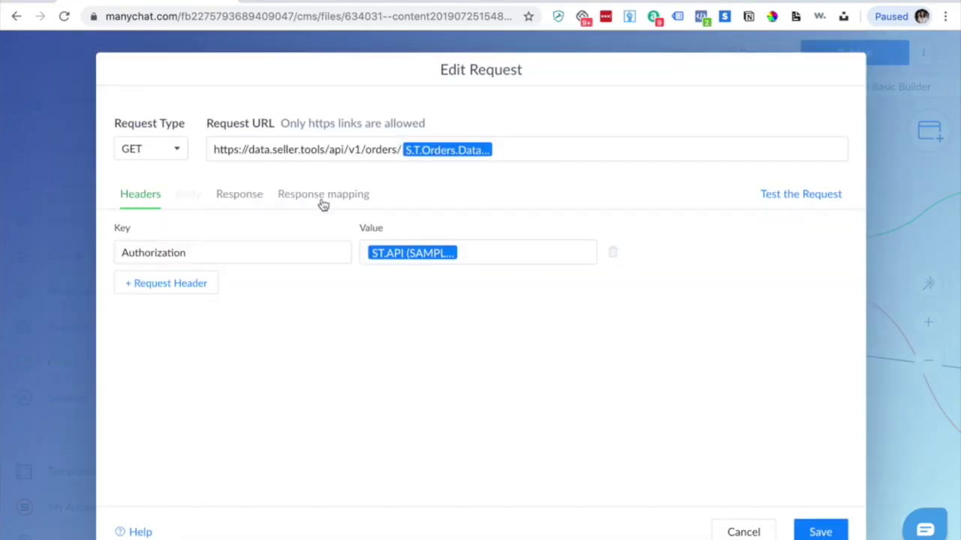
- Test the Verify Order request from the Response view, getting a 404 Not Found message
left_click(298, 197)
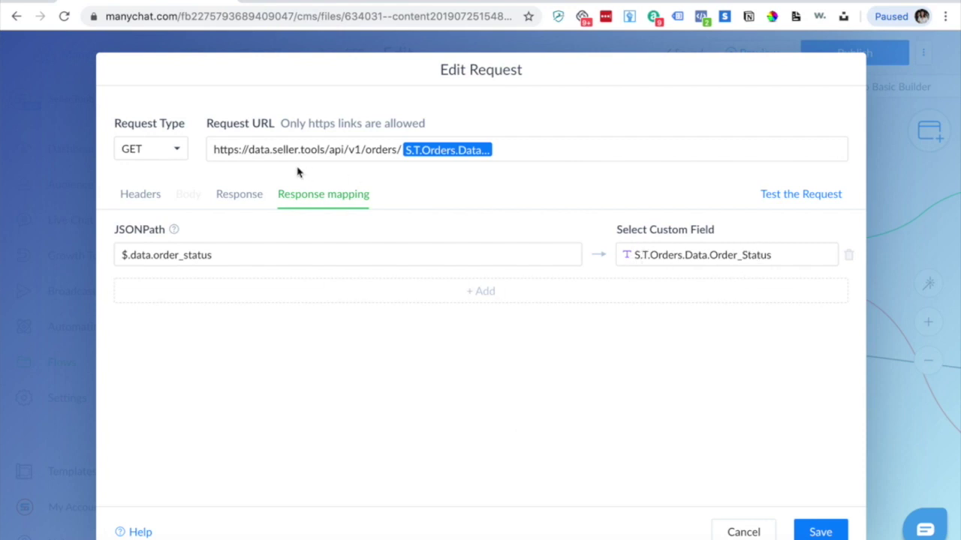
left_click(251, 198)
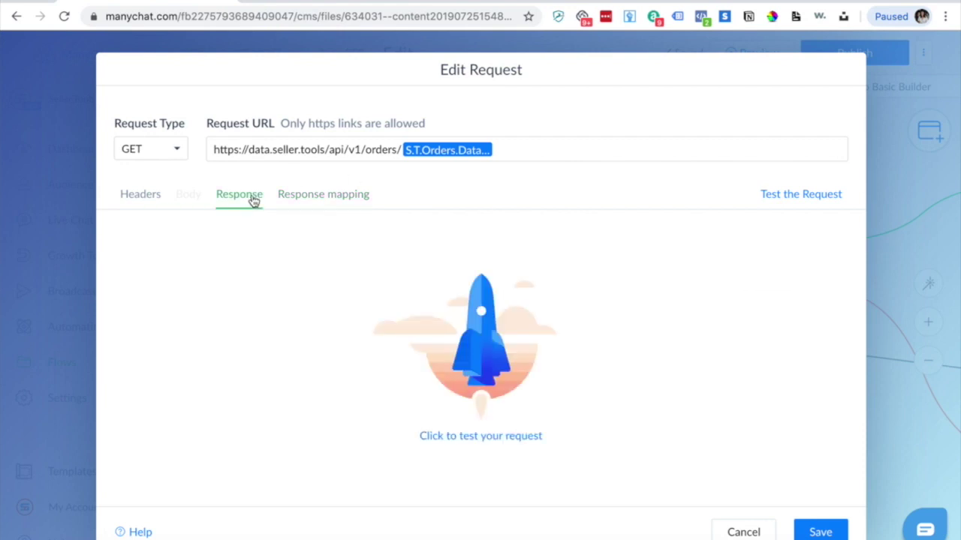
left_click(799, 197)
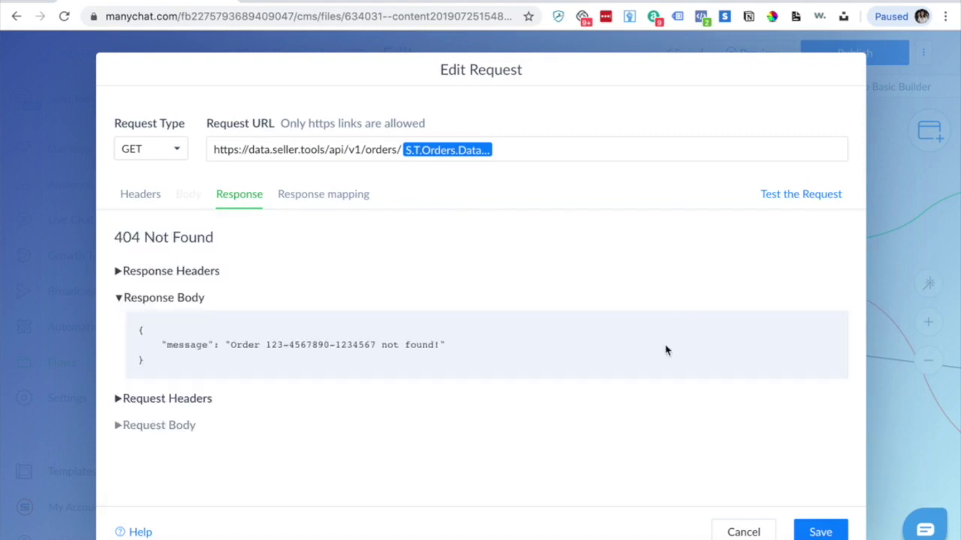
left_click_drag(226, 345, 460, 356)
left_click(461, 356)
- Check the order number in the error, review the response mapping and save the request
left_click_drag(261, 345, 374, 346)
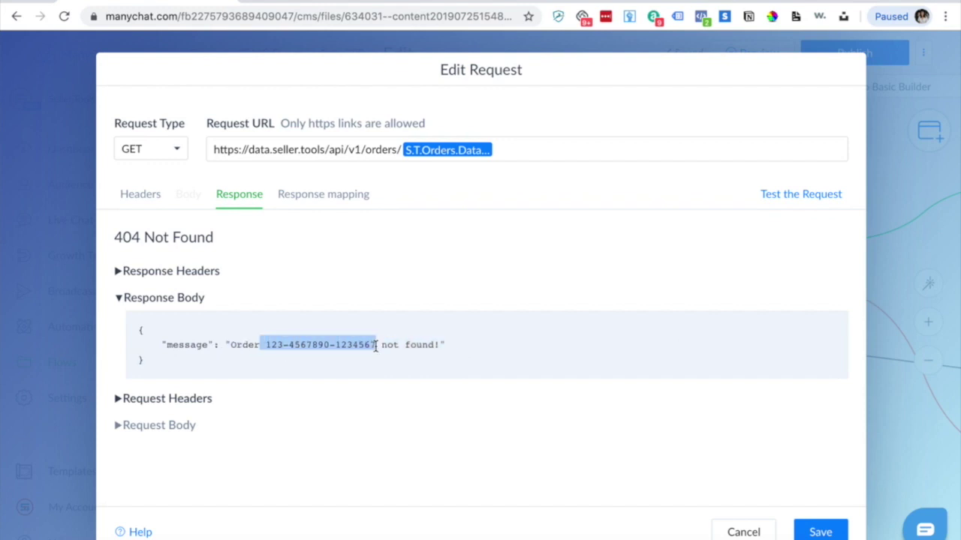
left_click(376, 346)
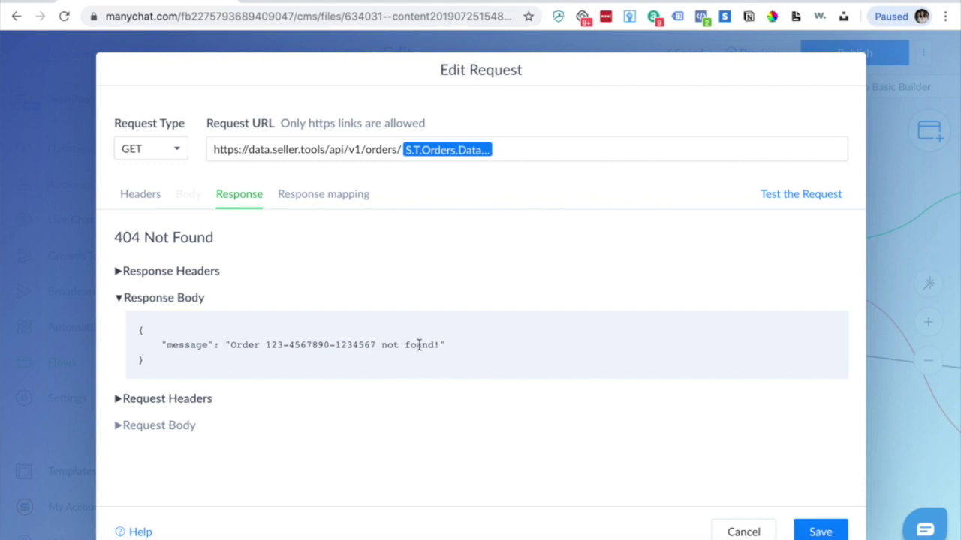
left_click(307, 198)
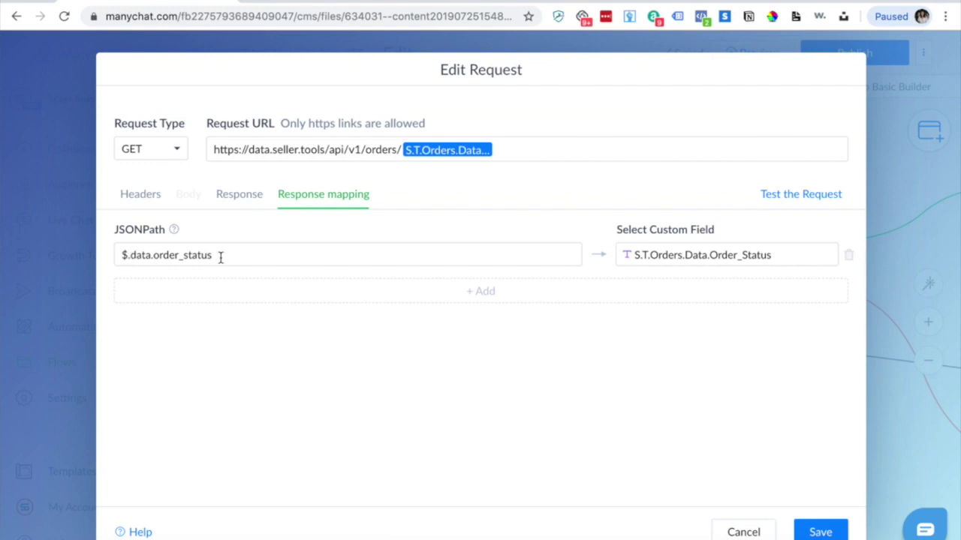
left_click(818, 531)
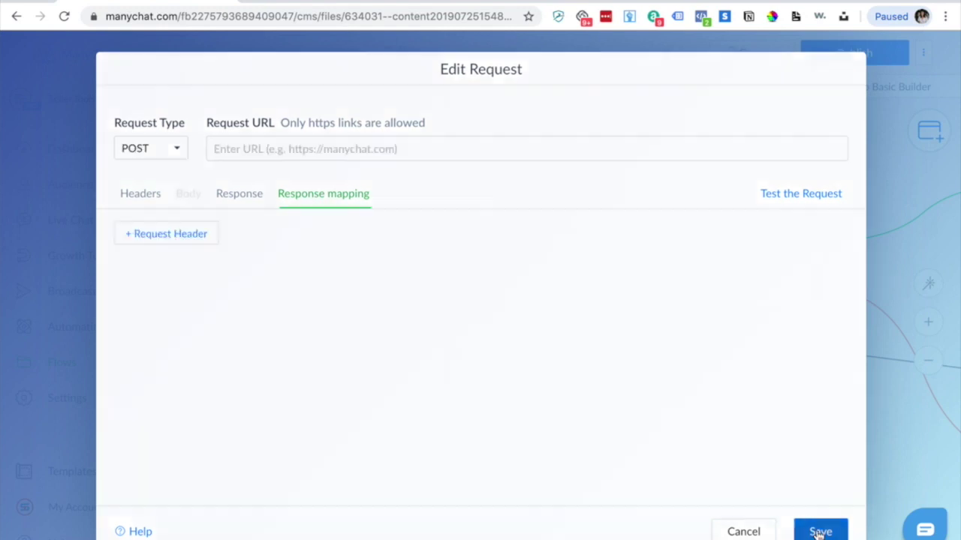
- Open Condition #1 to review its Shipped and Pending order-status checks and both message branches
left_click_drag(751, 402, 685, 402)
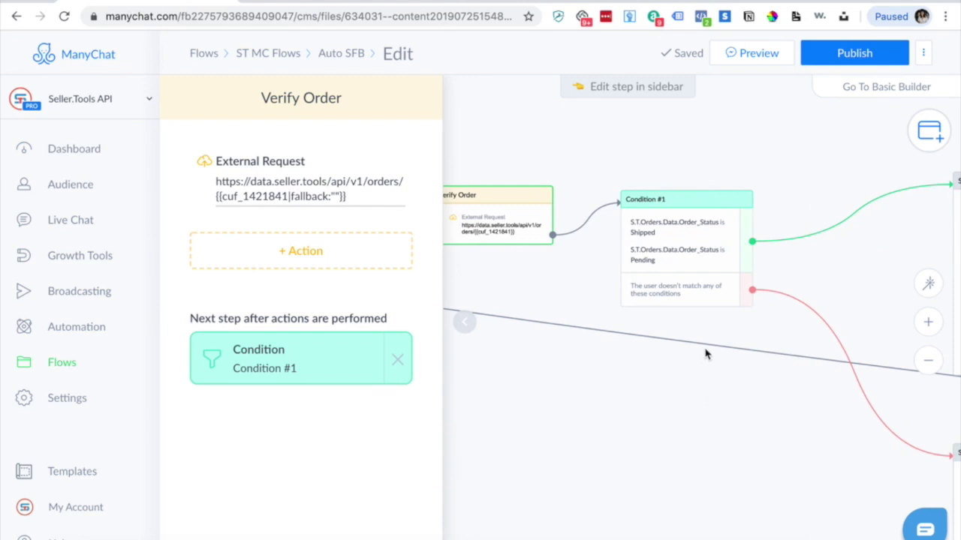
left_click(684, 246)
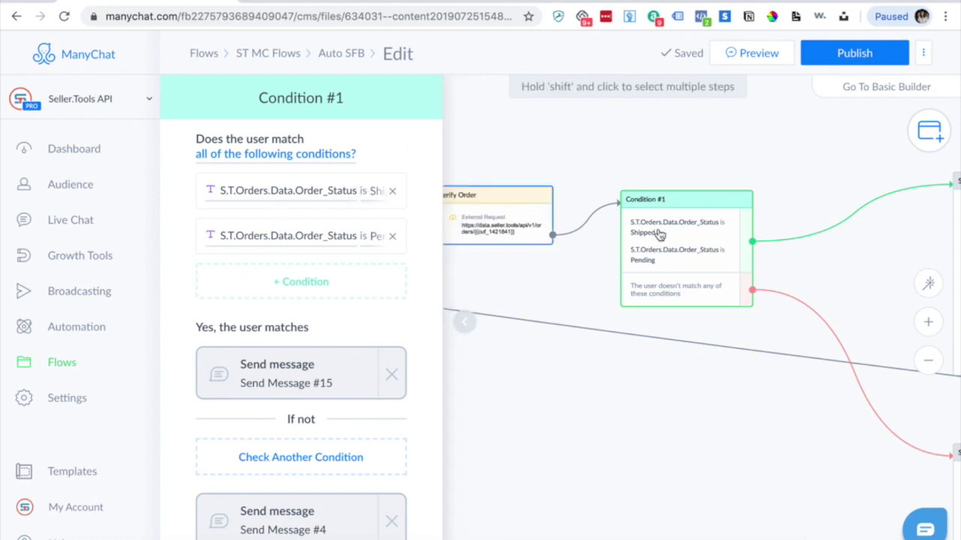
scroll(665, 435, "down", 5)
scroll(665, 435, "right", 5)
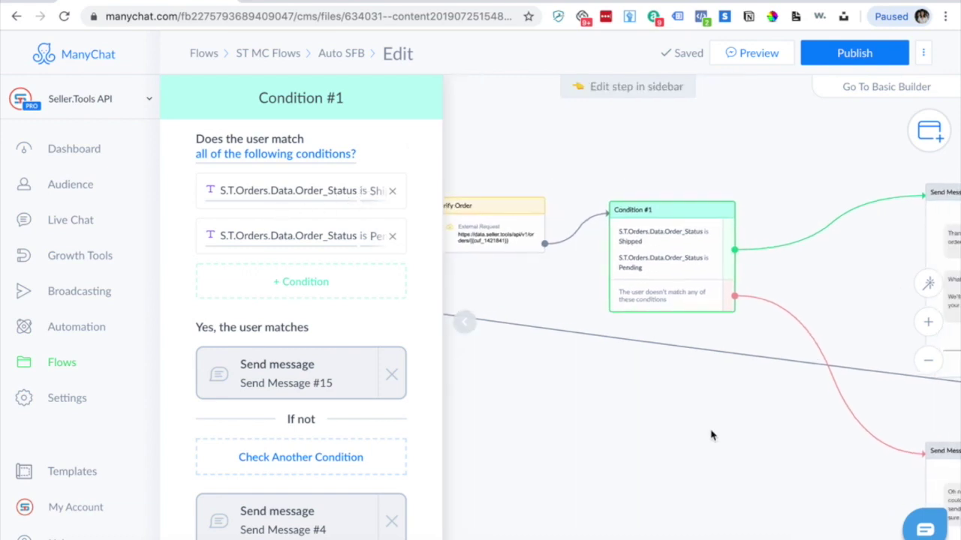
left_click_drag(538, 312, 493, 353)
- Inspect the Send Message #4 fallback branch for other statuses, then close the step sidebar
left_click(719, 387)
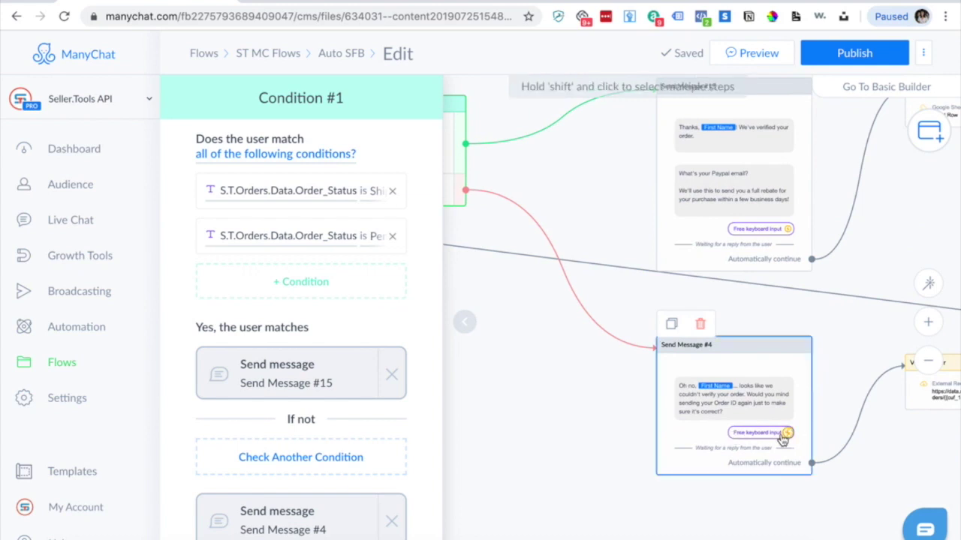
scroll(864, 467, "right", 5)
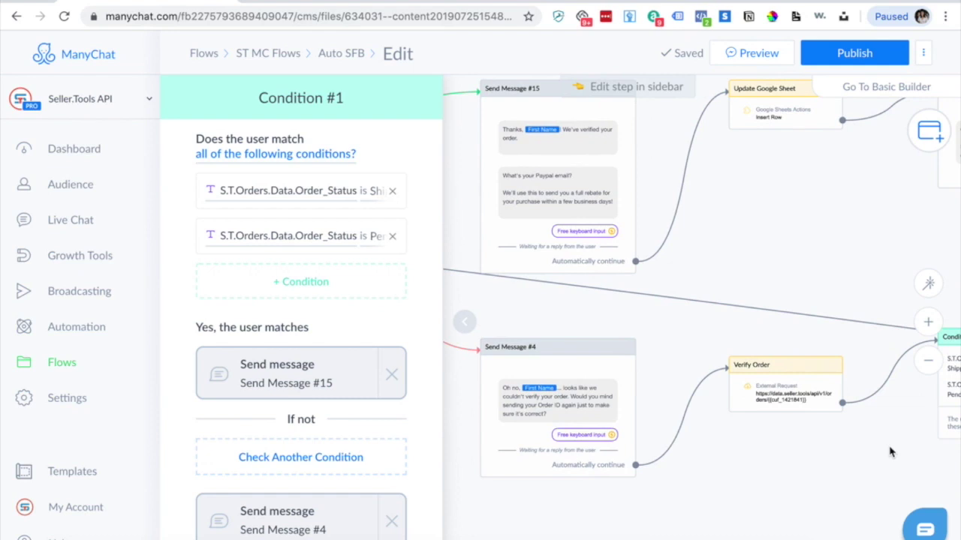
scroll(890, 452, "right", 5)
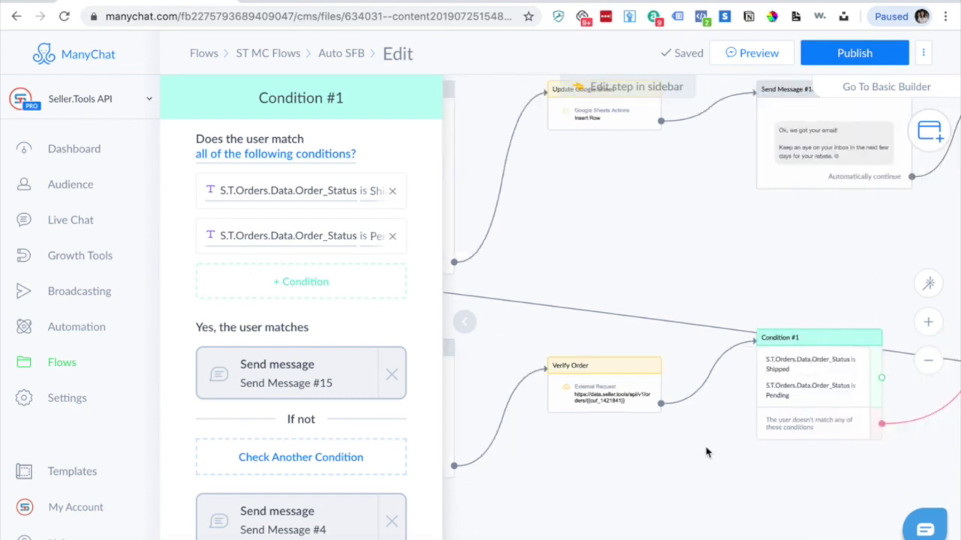
left_click(467, 324)
scroll(601, 270, "left", 9)
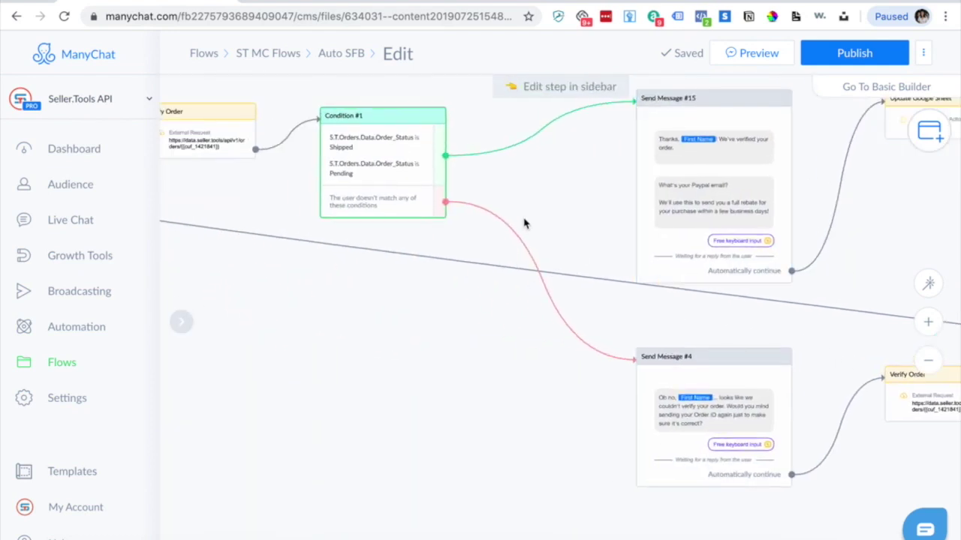
scroll(545, 219, "up", 1)
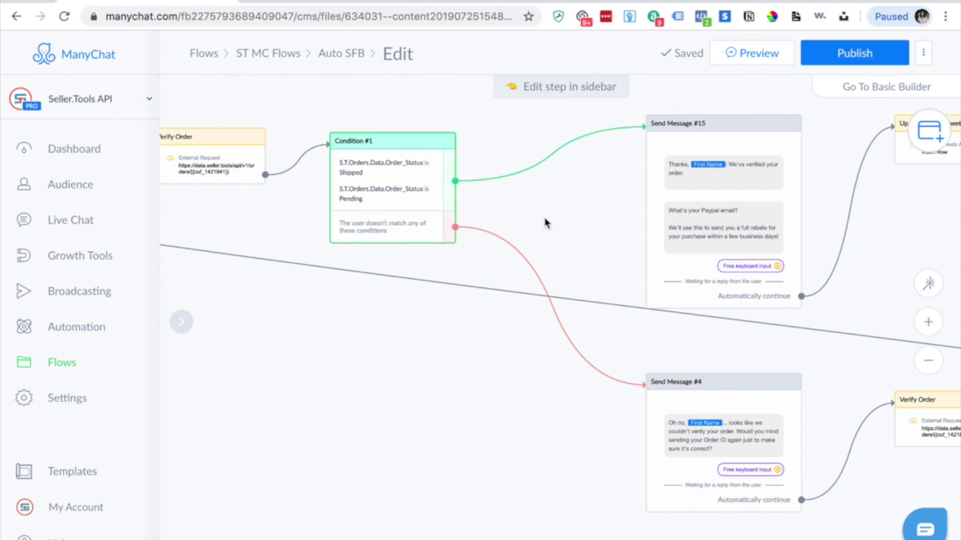
scroll(545, 223, "left", 3)
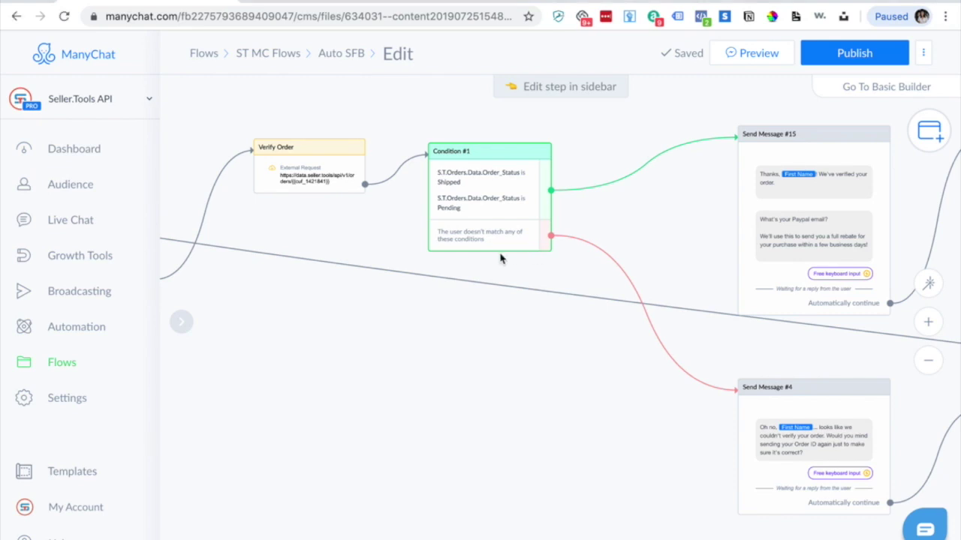
- Pan across the canvas to survey the flow from Send Message #15 through Update Google Sheet, Smart Delay and Order Confirmed
scroll(668, 214, "down", 5)
scroll(601, 214, "right", 5)
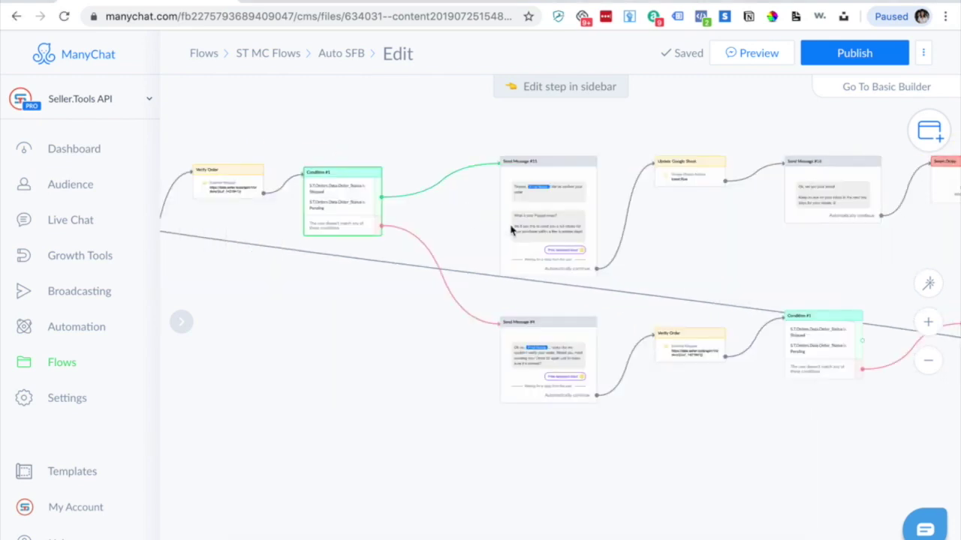
scroll(513, 229, "up", 8)
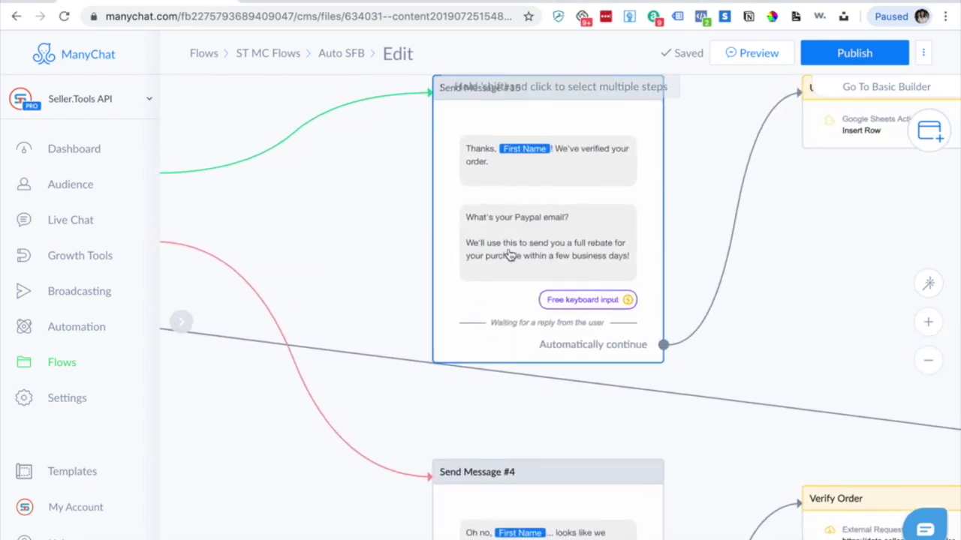
scroll(533, 214, "down", 3)
scroll(543, 156, "right", 10)
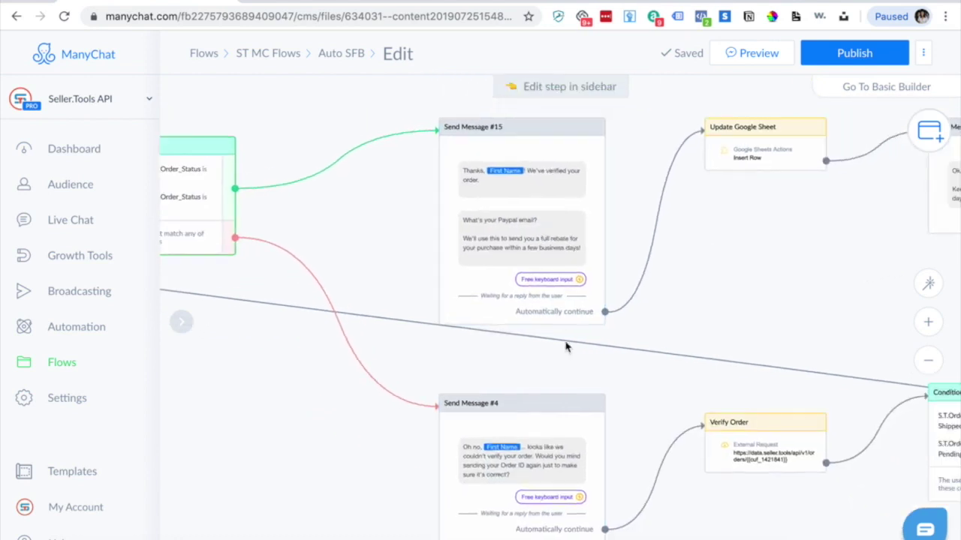
scroll(568, 348, "up", 3)
scroll(361, 390, "down", 2)
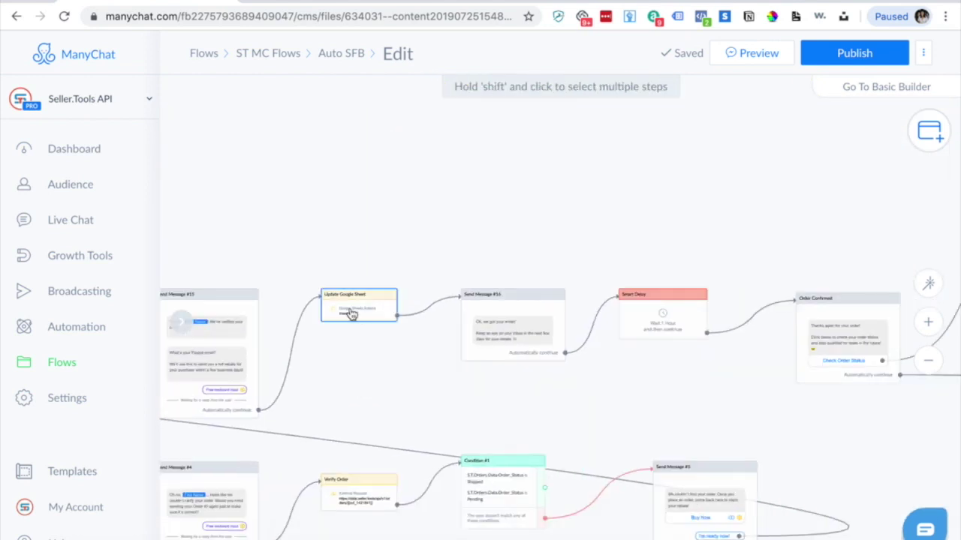
scroll(678, 409, "down", 2)
scroll(458, 350, "right", 3)
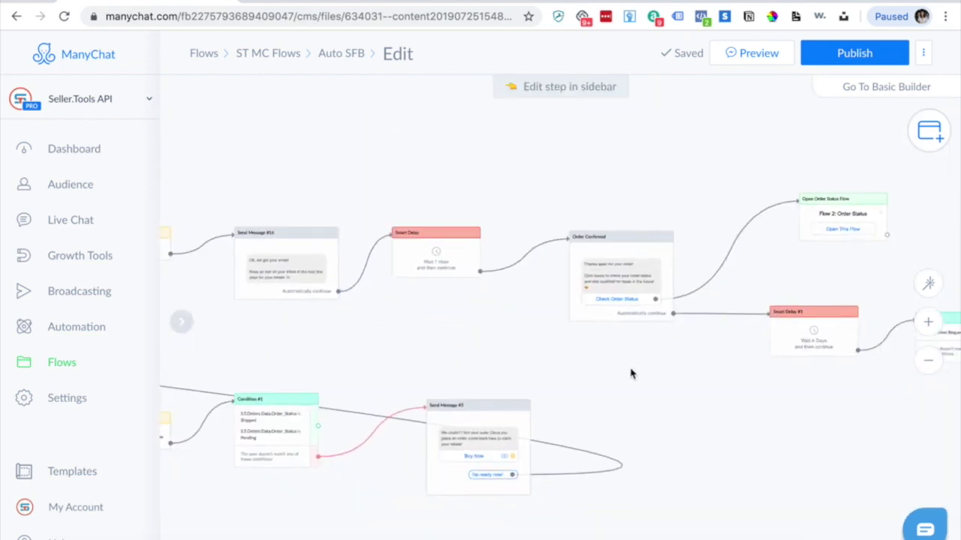
scroll(697, 414, "down", 2)
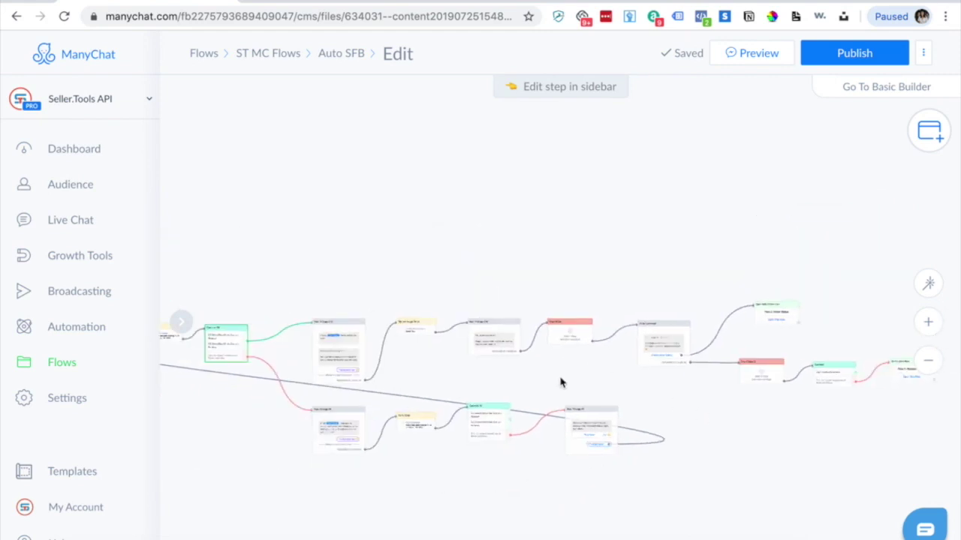
scroll(562, 382, "left", 8)
scroll(786, 421, "left", 8)
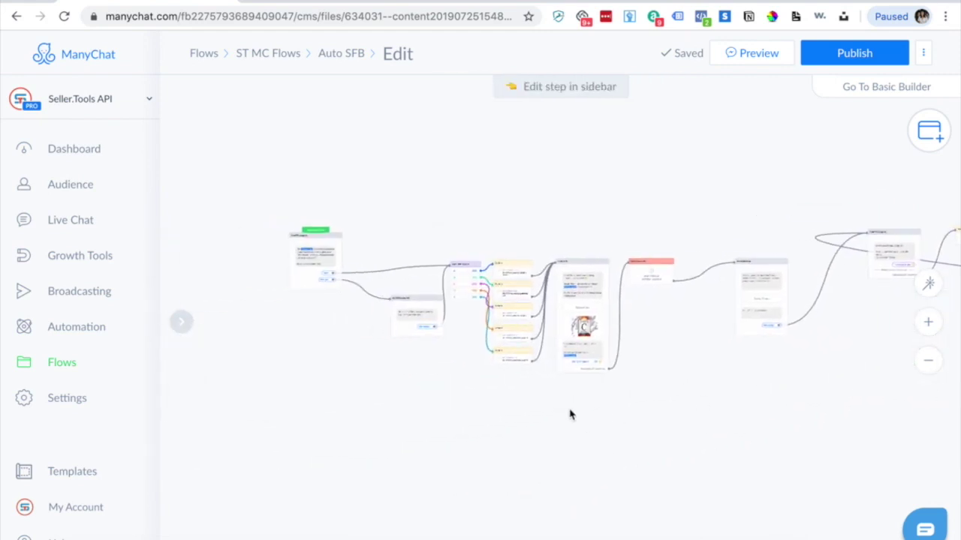
scroll(558, 400, "down", 2)
scroll(512, 412, "right", 8)
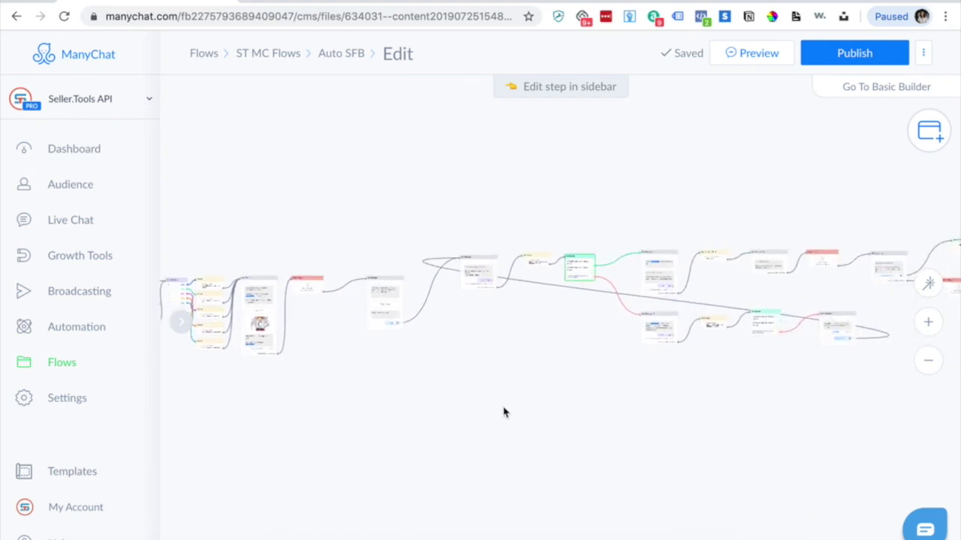